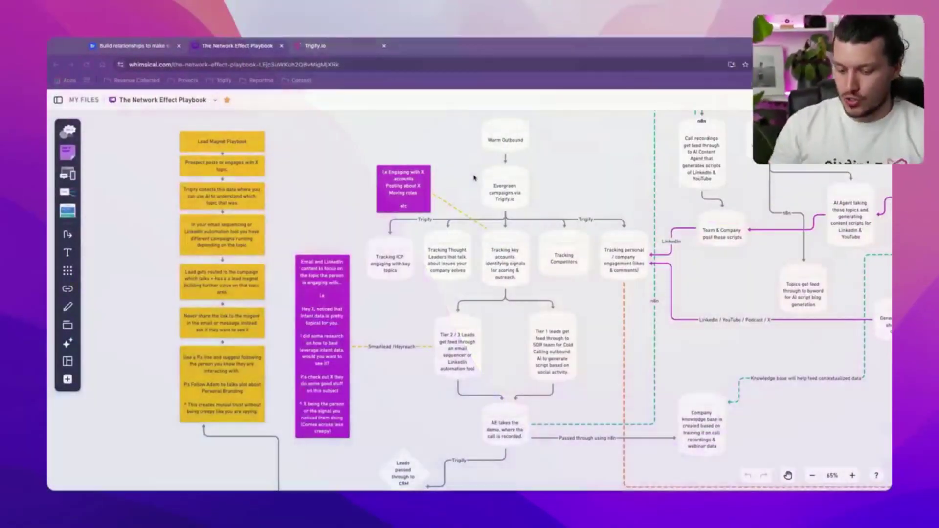
{"action": "scroll", "coordinate": [571, 230], "scroll_direction": "down", "scroll_amount": 5}
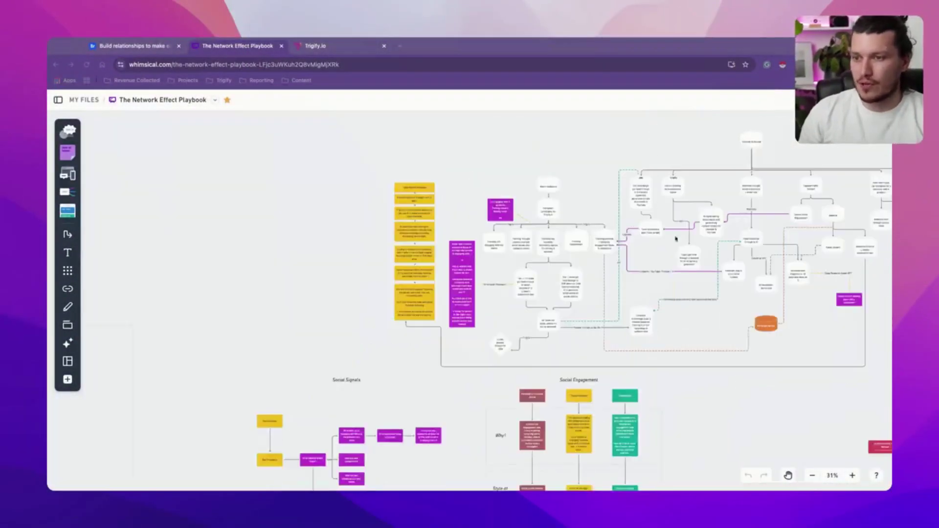
{"action": "scroll", "coordinate": [704, 250], "scroll_direction": "right", "scroll_amount": 4}
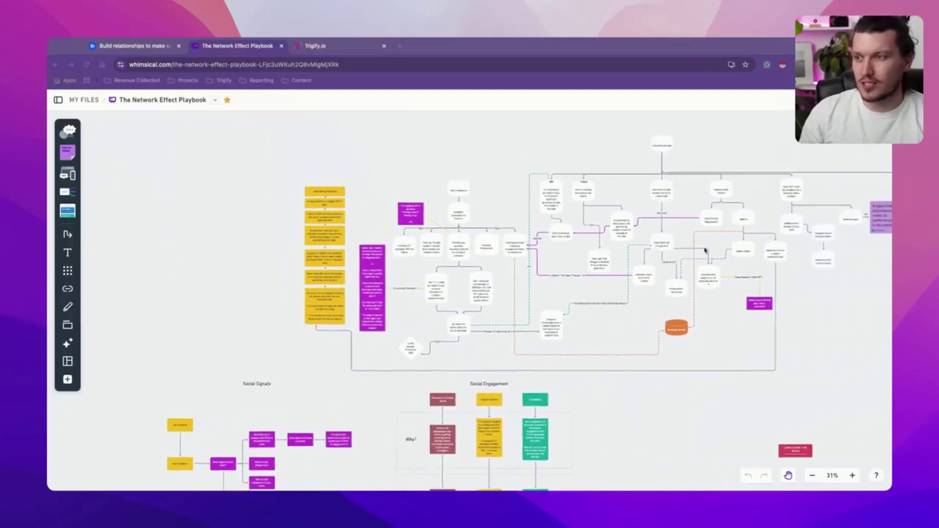
{"action": "scroll", "coordinate": [705, 250], "scroll_direction": "left", "scroll_amount": 3}
{"action": "scroll", "coordinate": [434, 268], "scroll_direction": "up", "scroll_amount": 3}
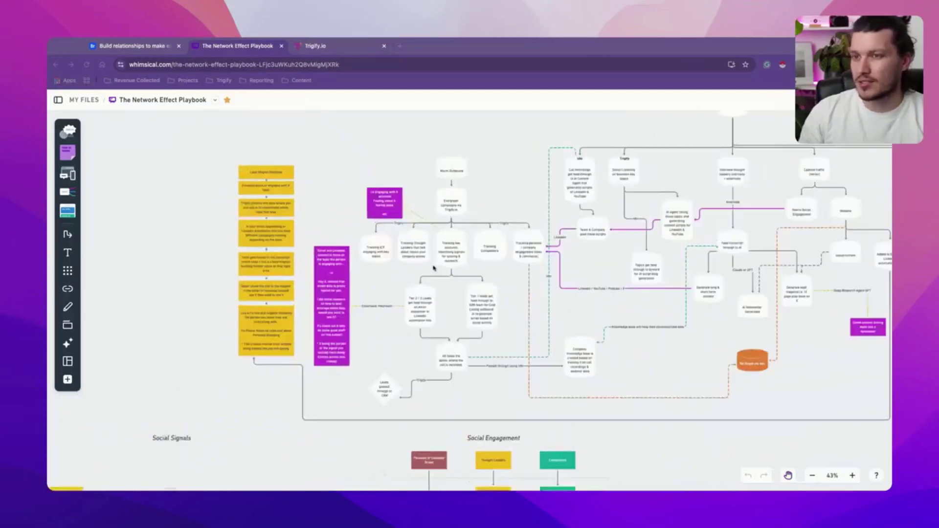
{"action": "scroll", "coordinate": [434, 268], "scroll_direction": "up", "scroll_amount": 3}
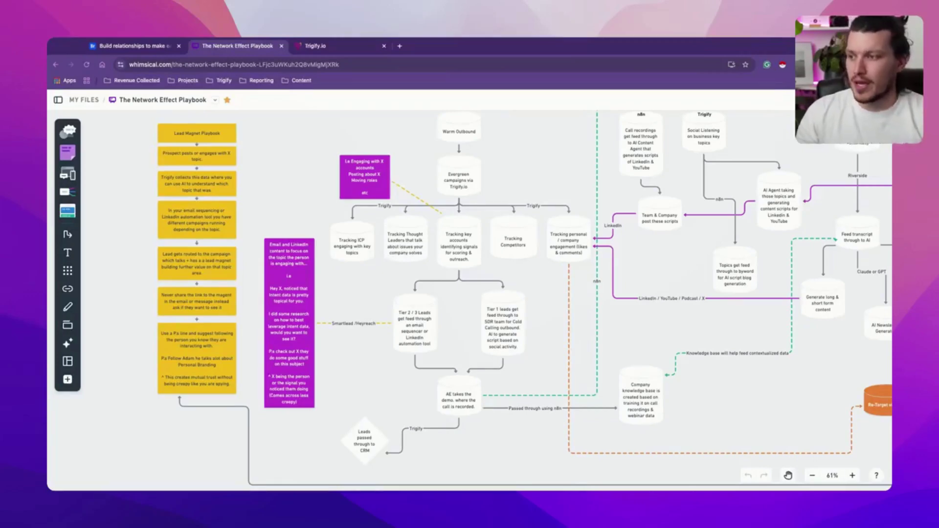
{"action": "left_click", "coordinate": [412, 236]}
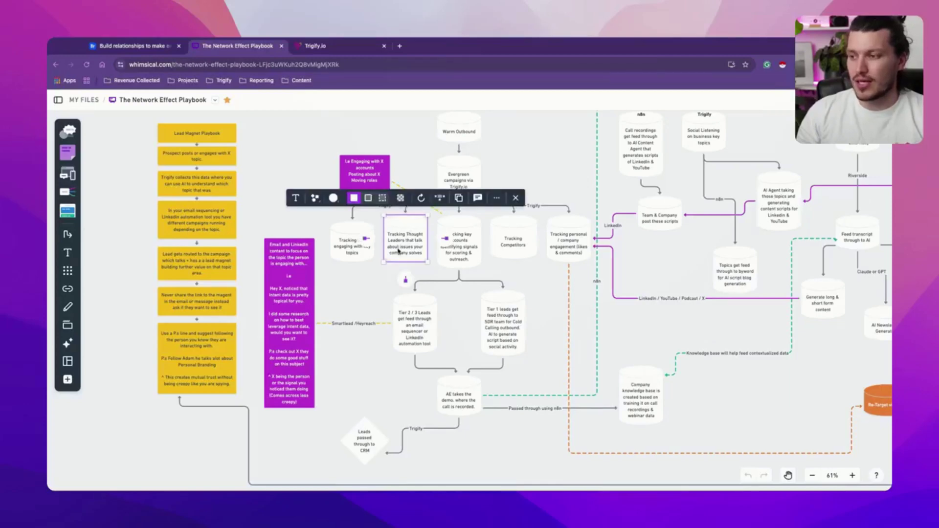
{"action": "left_click", "coordinate": [370, 431]}
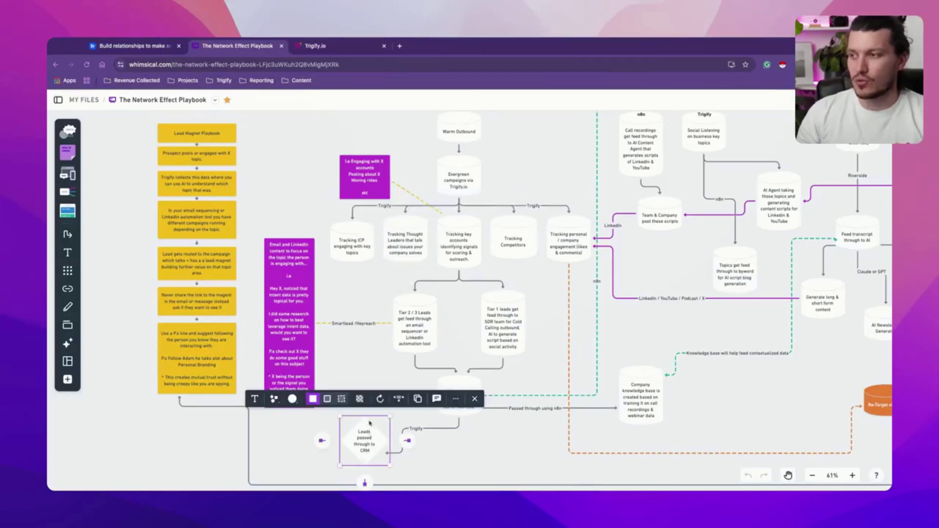
{"action": "left_click", "coordinate": [366, 365]}
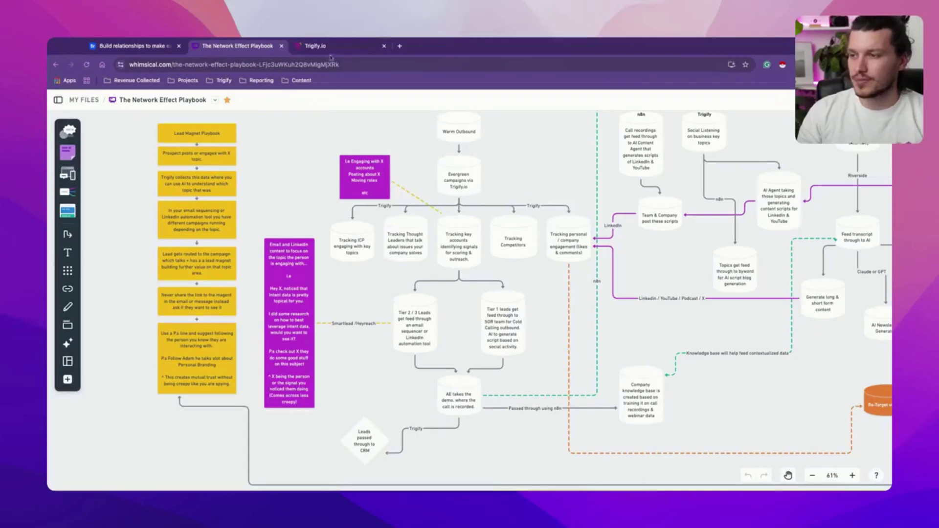
Step: Start a Thought Leaders search with the keywords Marketing, Automation and Social data
{"action": "left_click", "coordinate": [331, 46]}
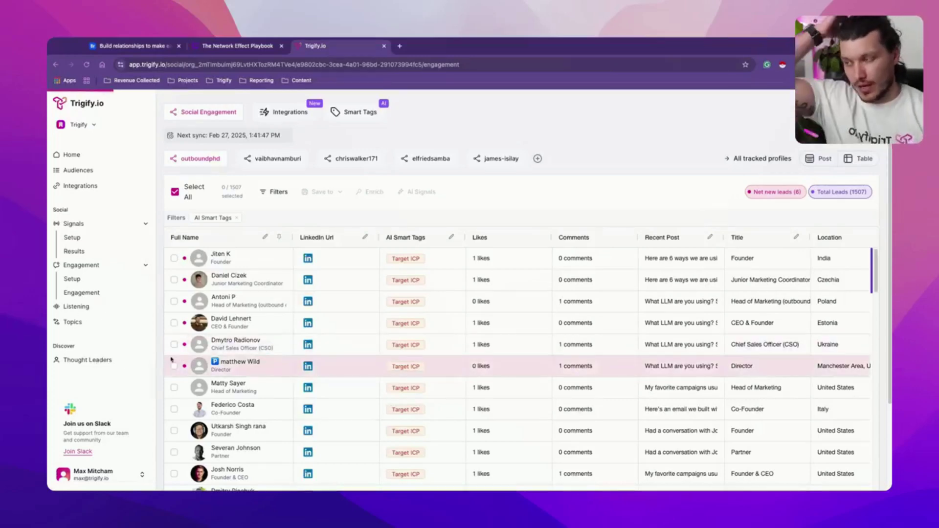
{"action": "left_click", "coordinate": [87, 360]}
{"action": "left_click", "coordinate": [226, 193]}
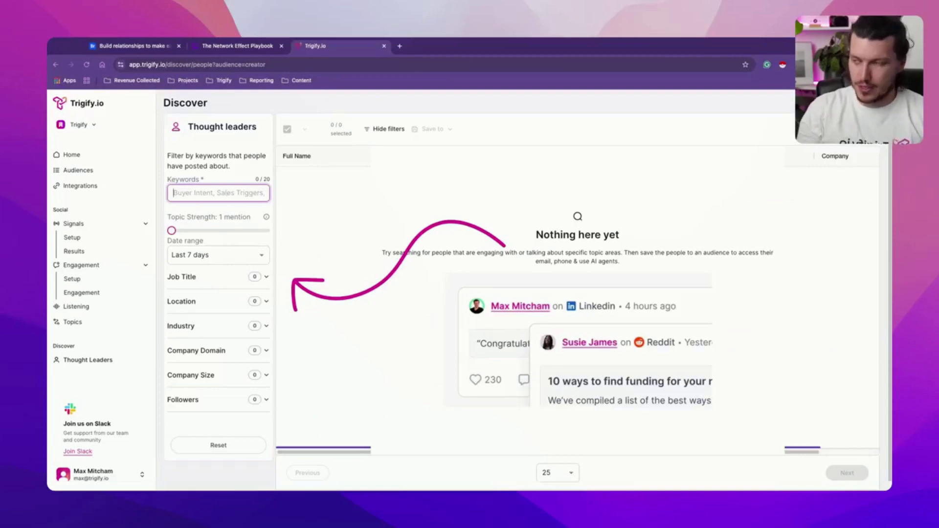
{"action": "type", "text": "Marketing"}
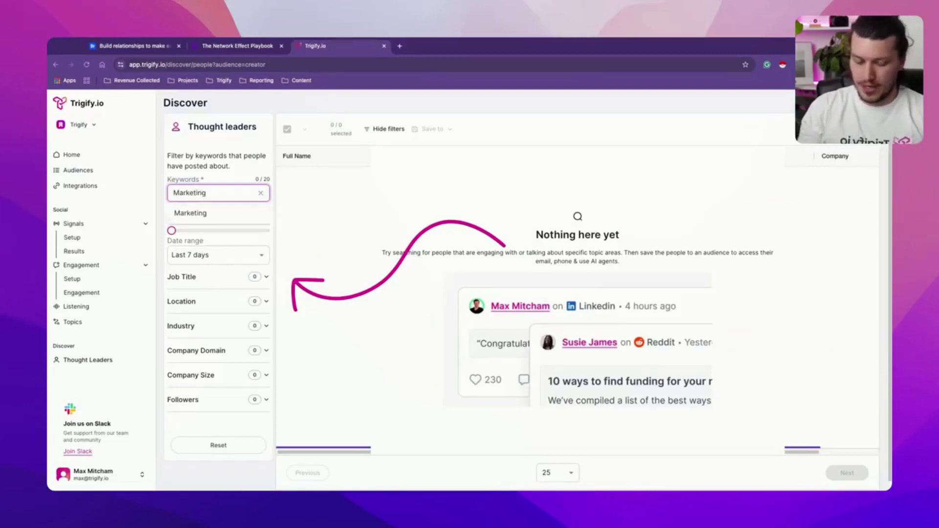
{"action": "key", "text": "Return"}
{"action": "type", "text": "Automati"}
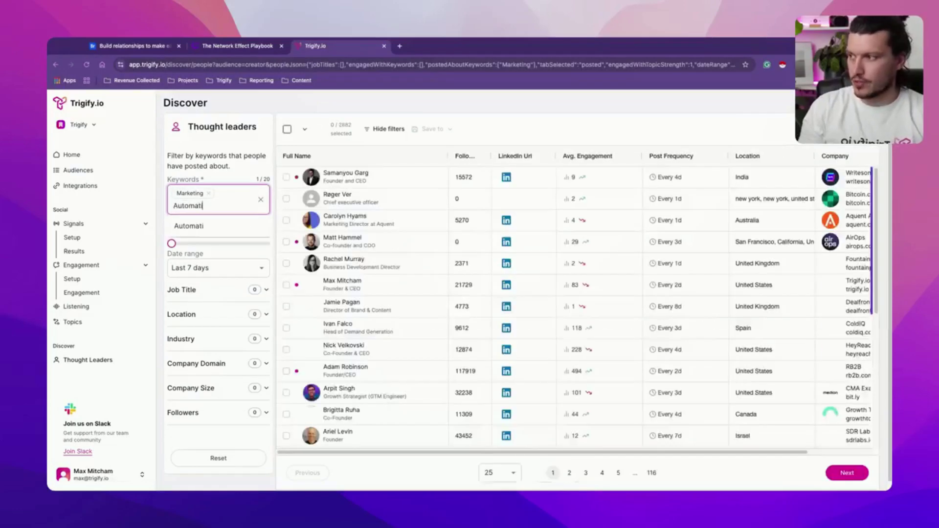
{"action": "type", "text": "on"}
{"action": "key", "text": "Return"}
{"action": "type", "text": "Social data"}
{"action": "key", "text": "Return"}
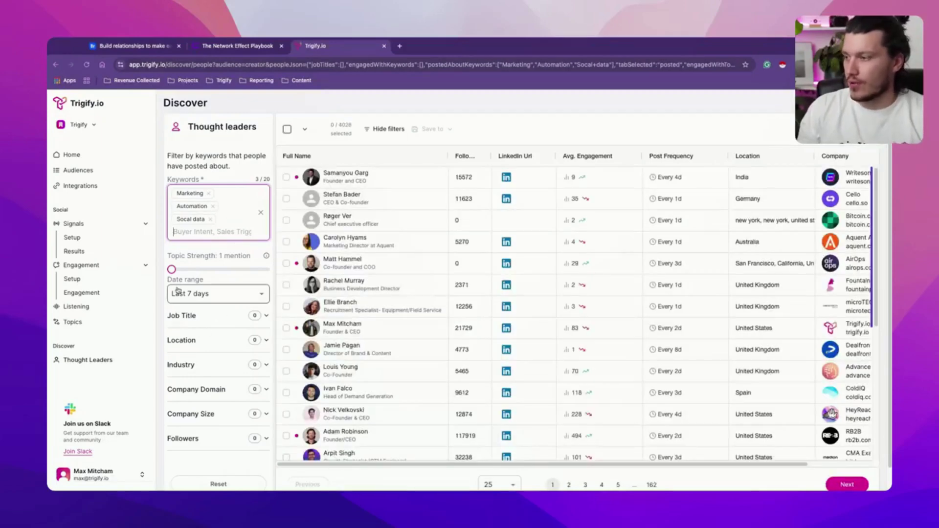
{"action": "left_click_drag", "start_coordinate": [171, 269], "coordinate": [203, 269]}
{"action": "left_click", "coordinate": [230, 438]}
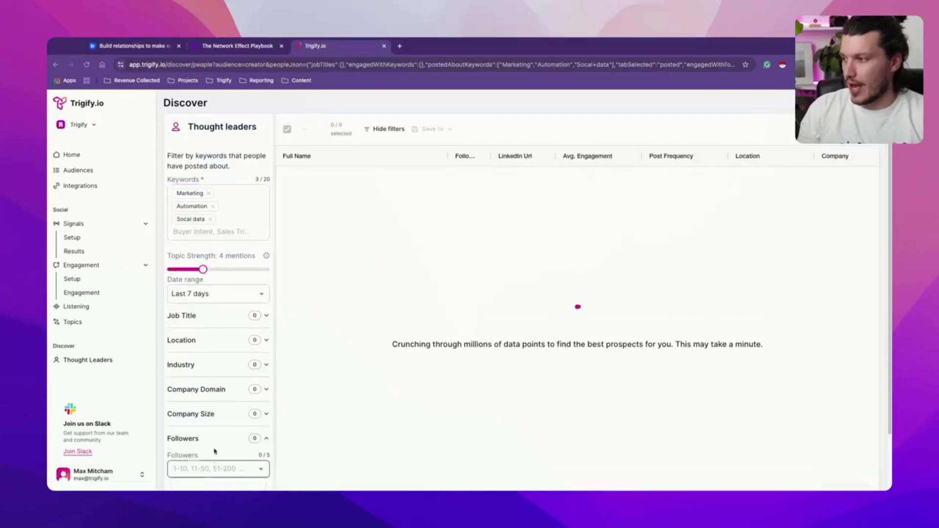
{"action": "scroll", "coordinate": [196, 292], "scroll_direction": "down", "scroll_amount": 1}
{"action": "left_click", "coordinate": [204, 269]}
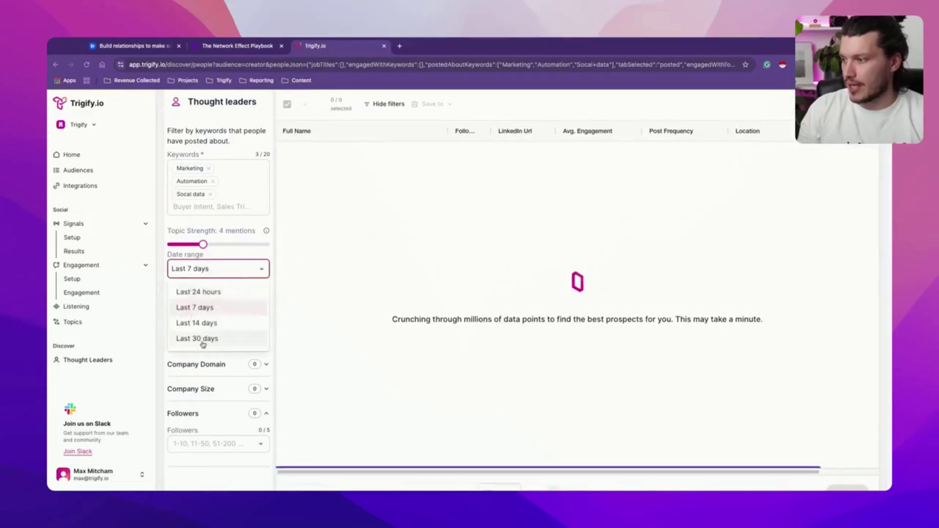
{"action": "left_click", "coordinate": [203, 339]}
{"action": "scroll", "coordinate": [203, 377], "scroll_direction": "down", "scroll_amount": 1}
{"action": "left_click", "coordinate": [205, 416]}
{"action": "left_click", "coordinate": [198, 365]}
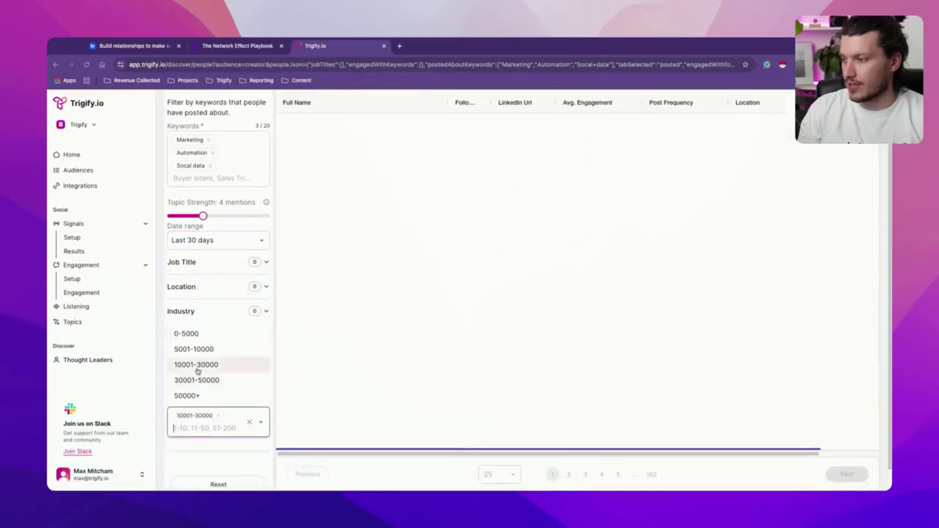
{"action": "left_click", "coordinate": [199, 385]}
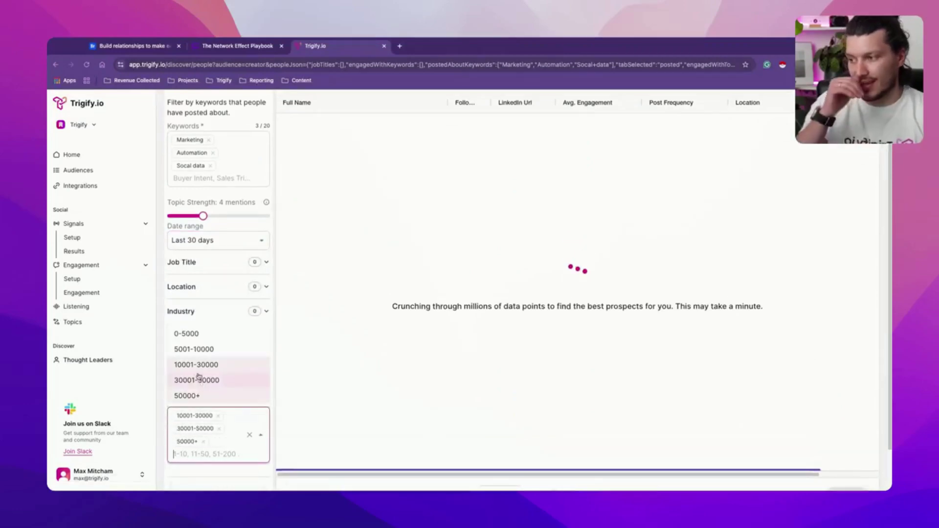
{"action": "left_click", "coordinate": [193, 395]}
{"action": "left_click", "coordinate": [346, 380]}
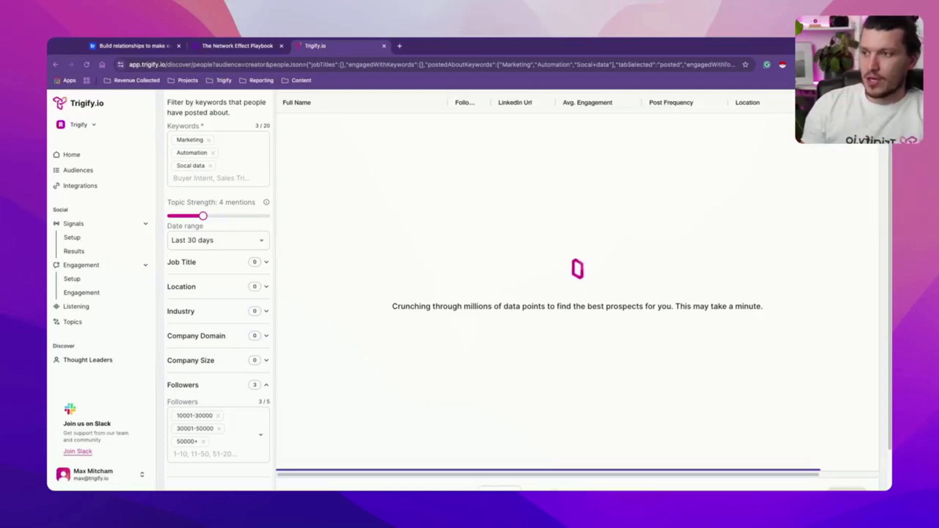
{"action": "scroll", "coordinate": [348, 366], "scroll_direction": "up", "scroll_amount": 1}
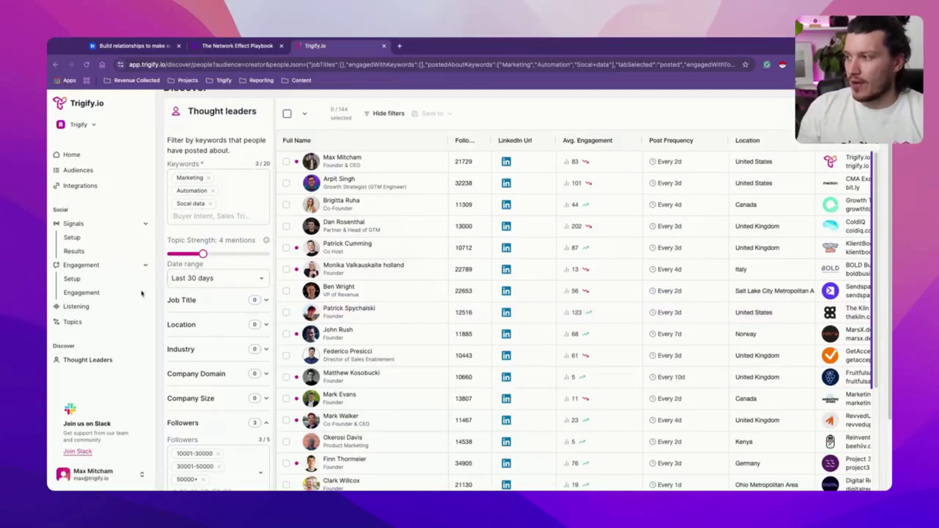
Step: Open outboundphd's engagement leads from the list of all tracked profiles
{"action": "left_click", "coordinate": [81, 293]}
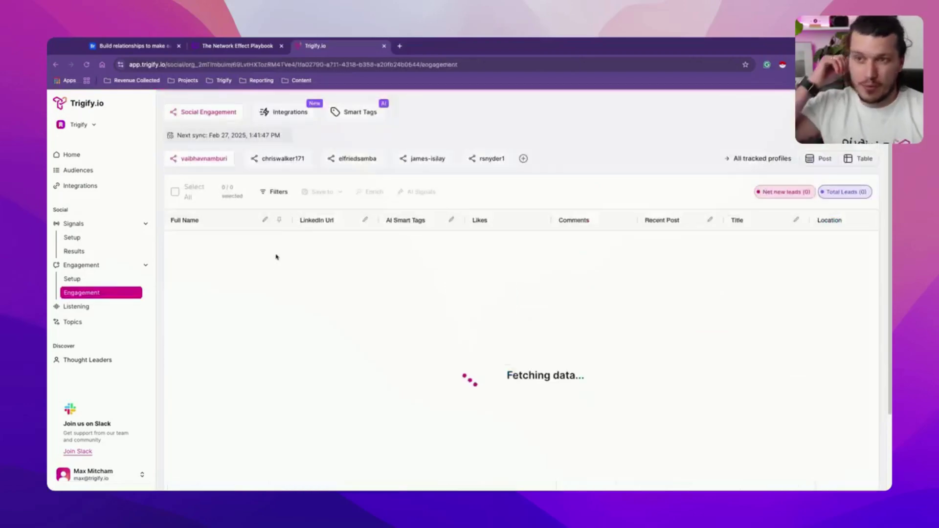
{"action": "left_click", "coordinate": [737, 161]}
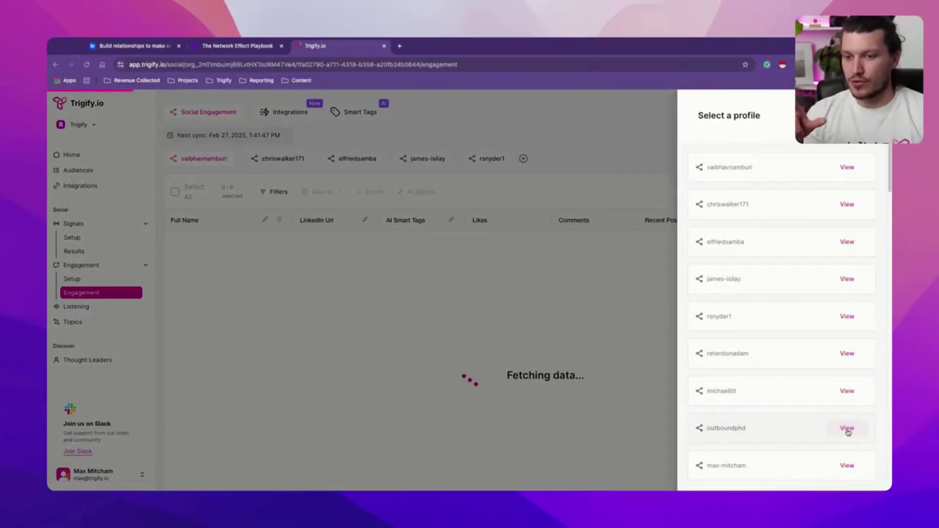
{"action": "left_click", "coordinate": [847, 429]}
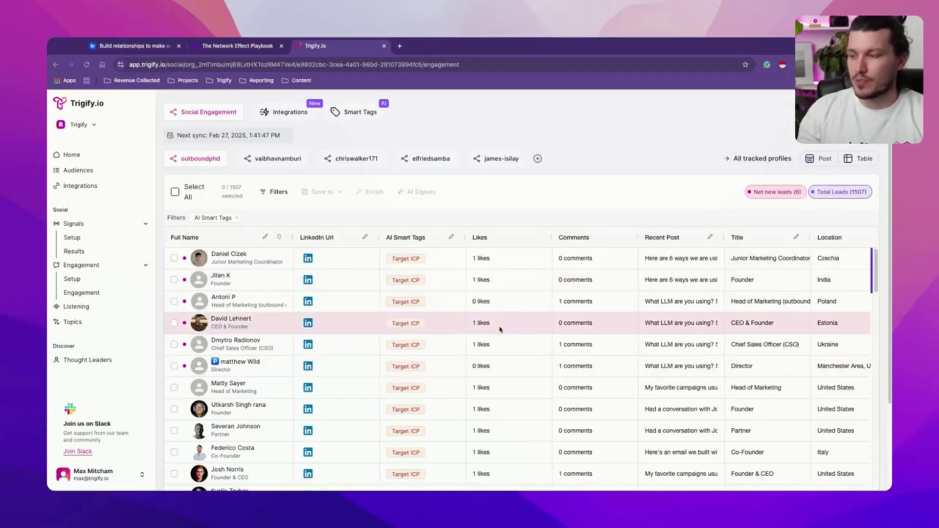
{"action": "scroll", "coordinate": [510, 221], "scroll_direction": "down", "scroll_amount": 1}
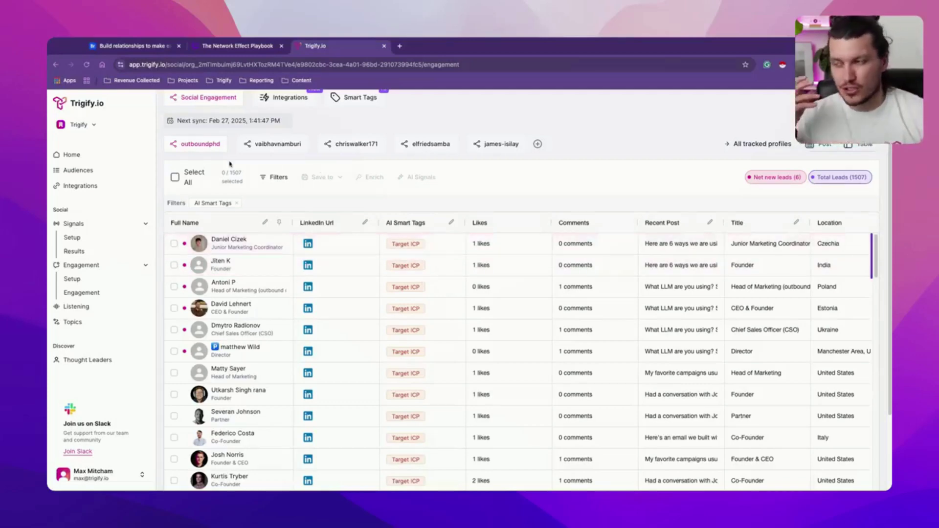
Step: Select all 100 leads on the page and check the Save to export options
{"action": "left_click", "coordinate": [175, 177]}
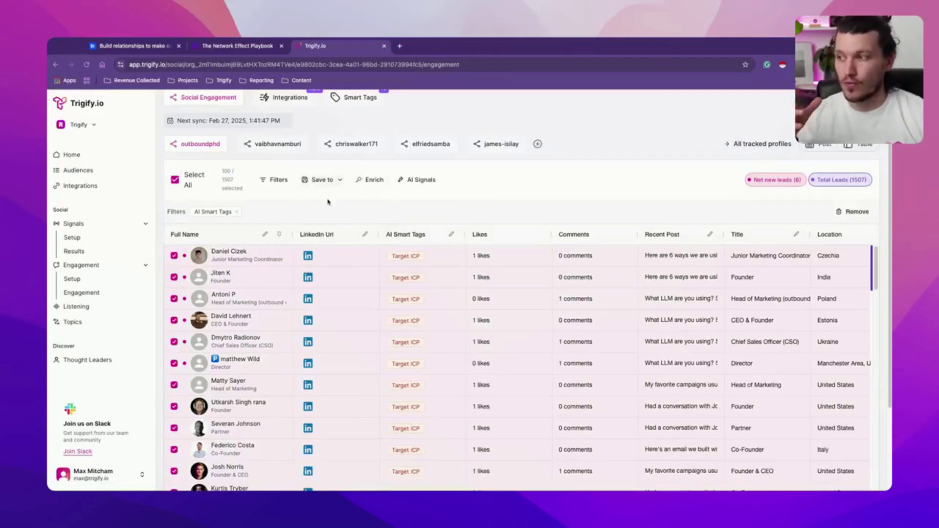
{"action": "left_click", "coordinate": [321, 182]}
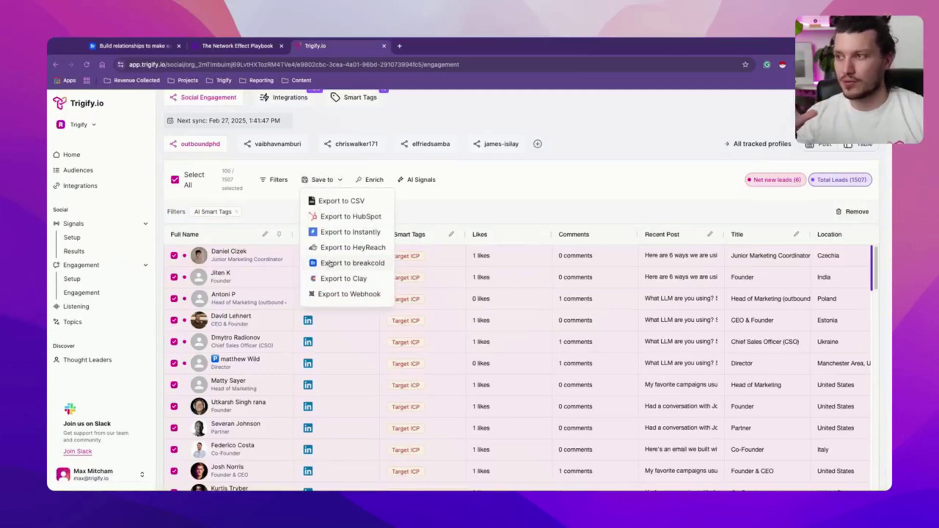
{"action": "left_click", "coordinate": [448, 207]}
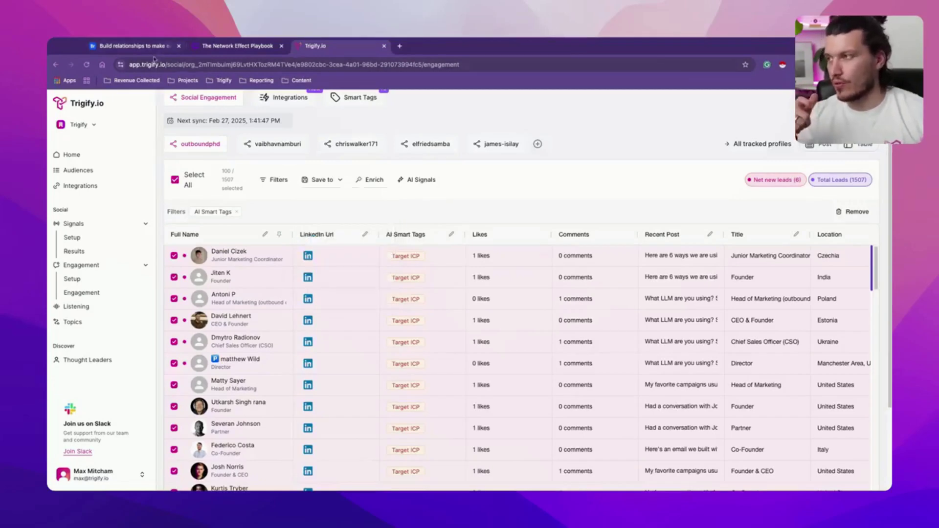
Step: Switch to Breakcold and scroll through the All leads list of 232 leads
{"action": "left_click", "coordinate": [147, 51]}
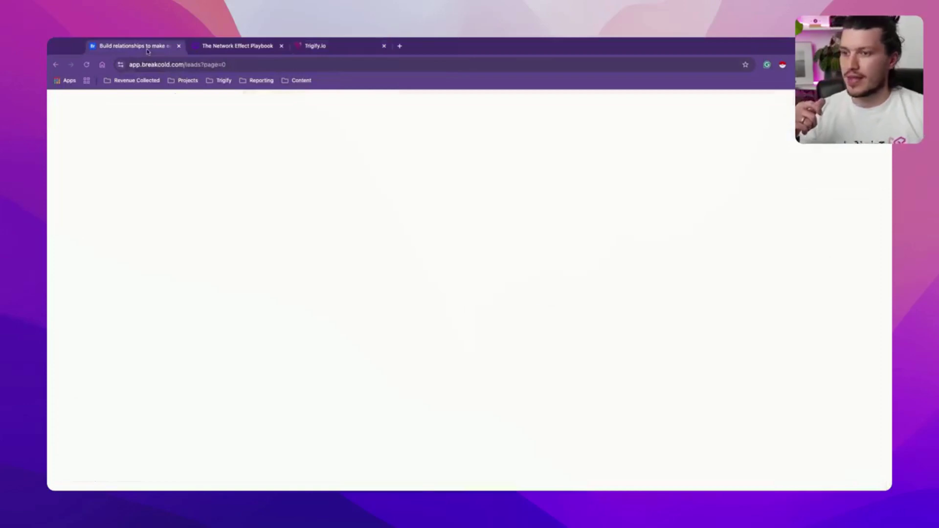
{"action": "scroll", "coordinate": [256, 252], "scroll_direction": "down", "scroll_amount": 4}
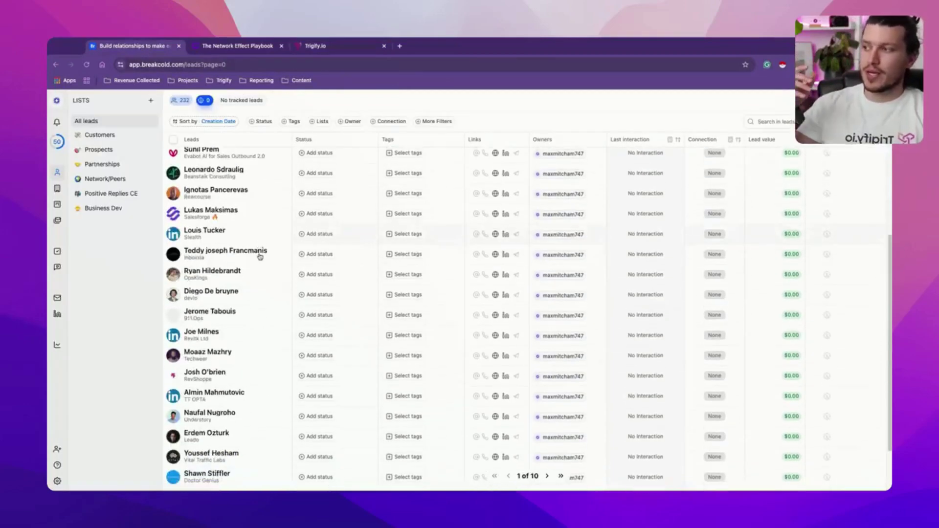
{"action": "scroll", "coordinate": [259, 257], "scroll_direction": "up", "scroll_amount": 2}
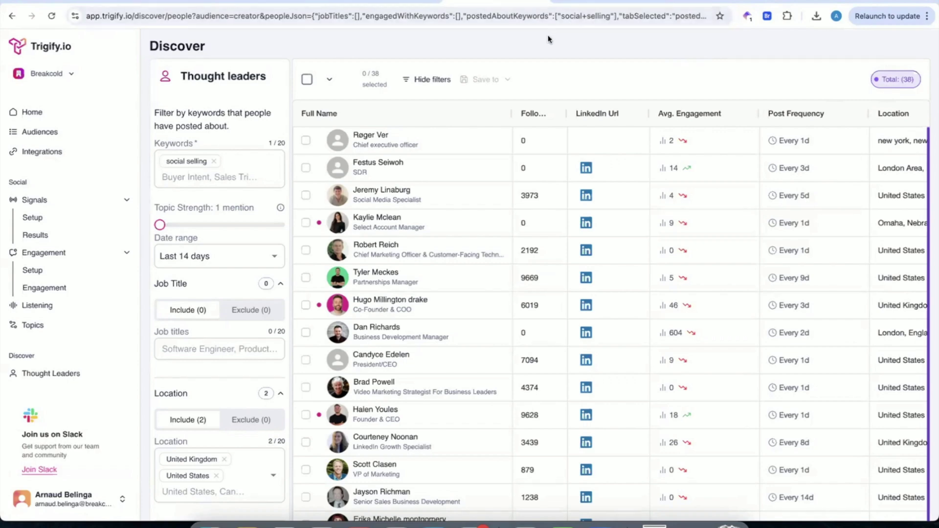
Step: Replace the existing keyword with 'social selling' in a fresh search, returning 38 thought leaders
{"action": "left_click", "coordinate": [54, 374]}
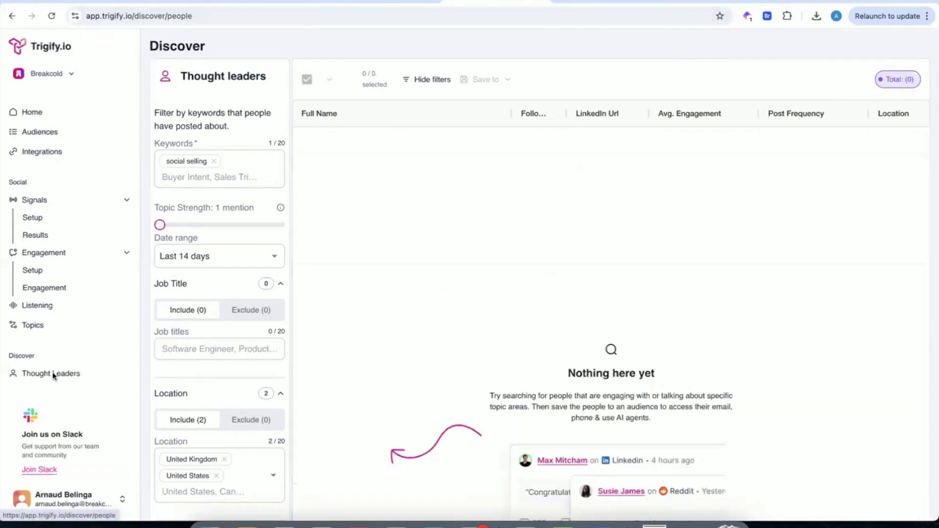
{"action": "left_click", "coordinate": [230, 178]}
{"action": "scroll", "coordinate": [352, 207], "scroll_direction": "down", "scroll_amount": 8}
{"action": "scroll", "coordinate": [352, 207], "scroll_direction": "up", "scroll_amount": 8}
{"action": "scroll", "coordinate": [352, 206], "scroll_direction": "down", "scroll_amount": 6}
{"action": "scroll", "coordinate": [352, 207], "scroll_direction": "up", "scroll_amount": 6}
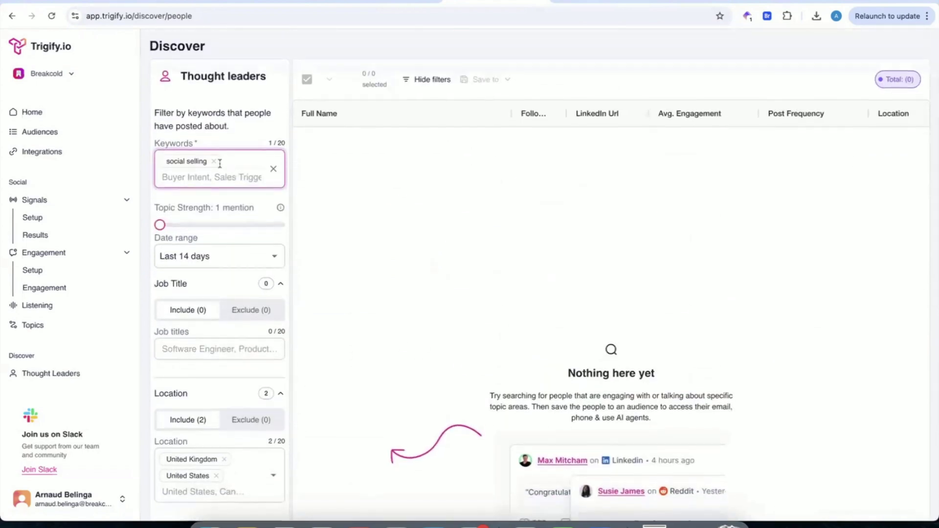
{"action": "left_click", "coordinate": [214, 162]}
{"action": "type", "text": "so"}
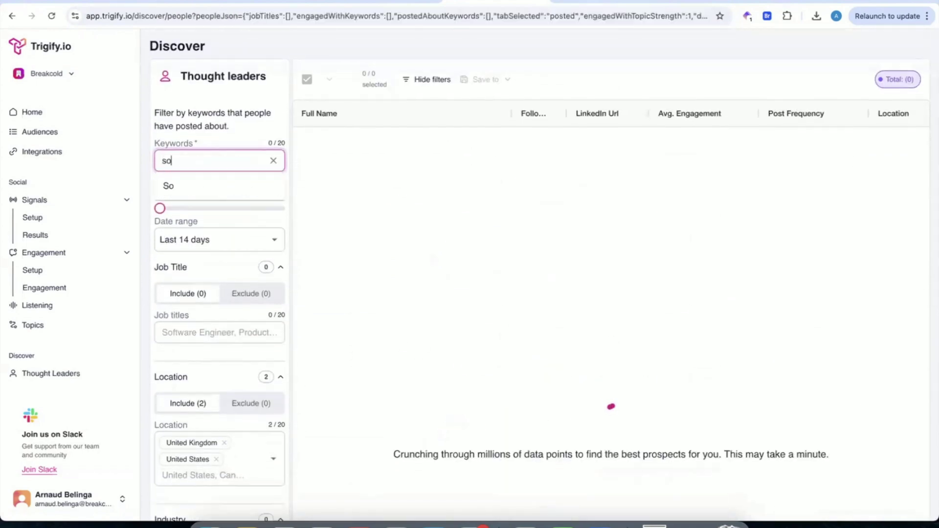
{"action": "type", "text": "cial selling"}
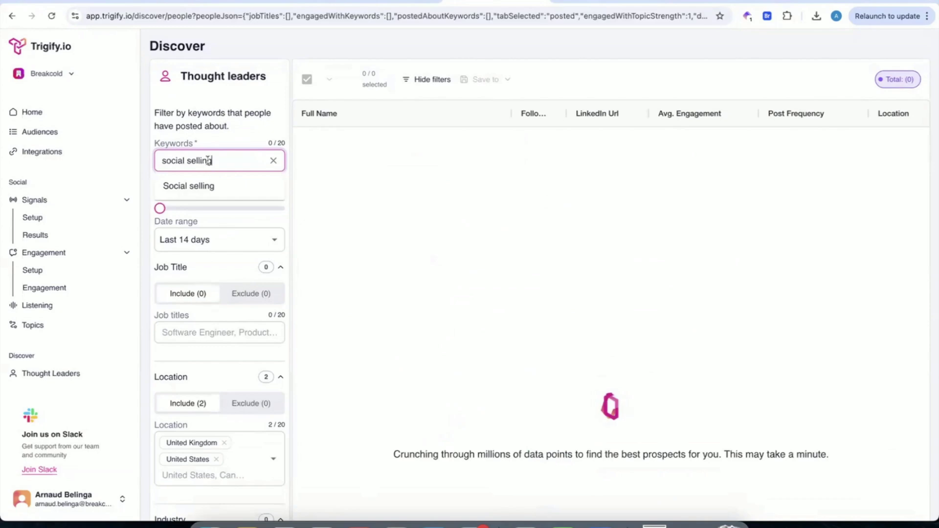
{"action": "key", "text": "Return"}
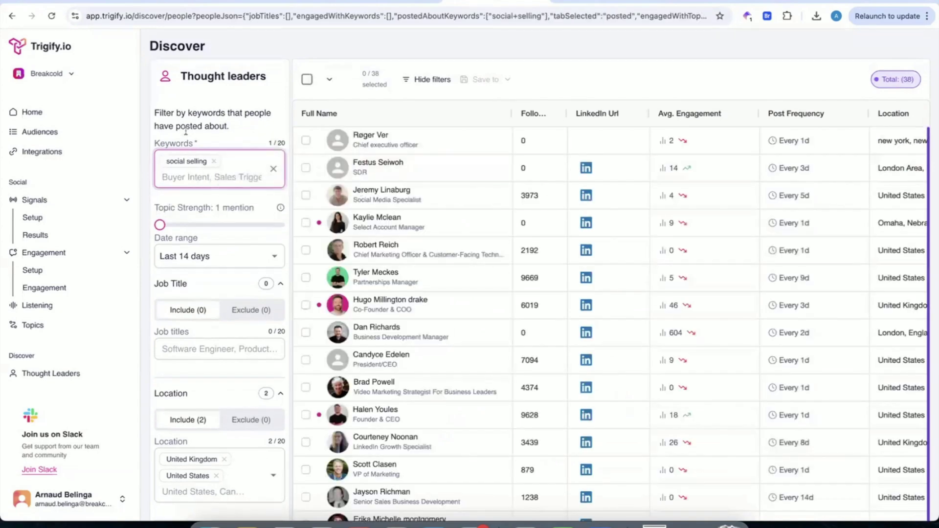
{"action": "scroll", "coordinate": [187, 128], "scroll_direction": "down", "scroll_amount": 5}
{"action": "scroll", "coordinate": [209, 100], "scroll_direction": "up", "scroll_amount": 5}
Step: Tick the LinkedIn Growth Specialist in the social selling results
{"action": "scroll", "coordinate": [220, 202], "scroll_direction": "down", "scroll_amount": 1}
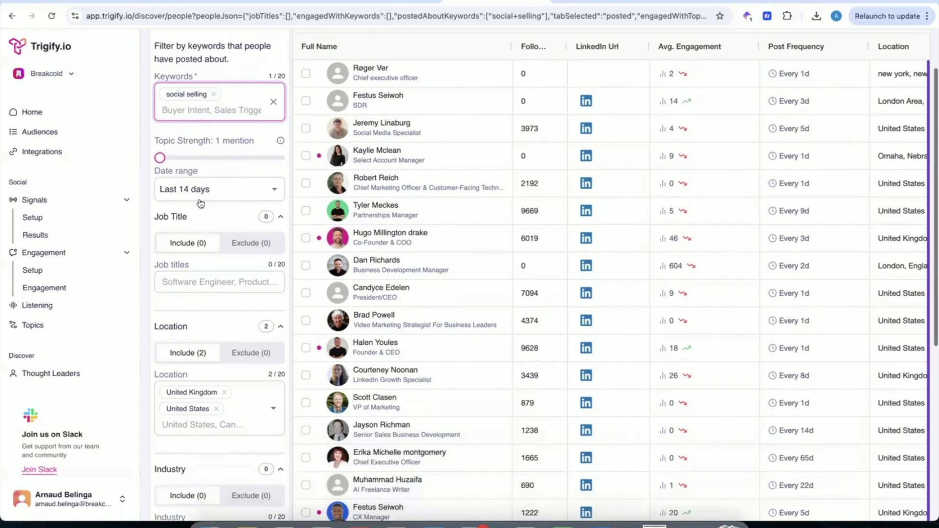
{"action": "scroll", "coordinate": [221, 193], "scroll_direction": "up", "scroll_amount": 1}
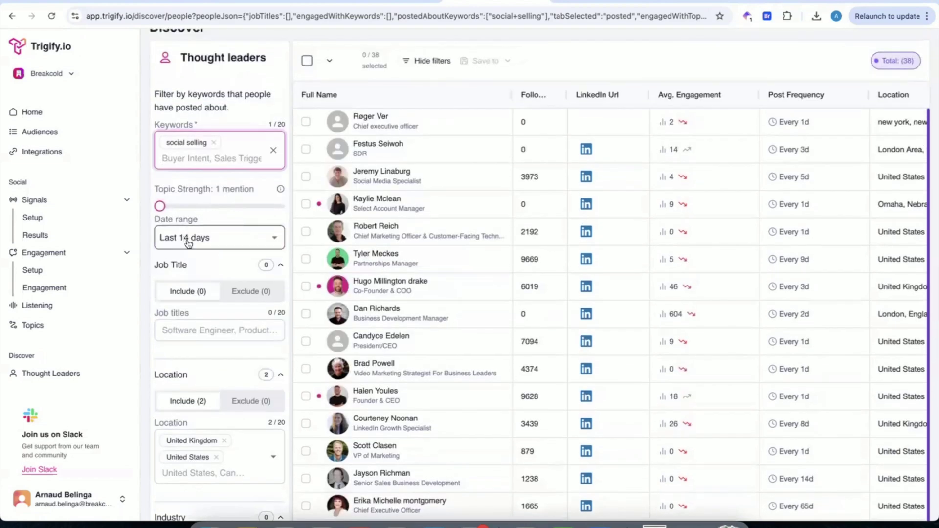
{"action": "scroll", "coordinate": [199, 264], "scroll_direction": "down", "scroll_amount": 2}
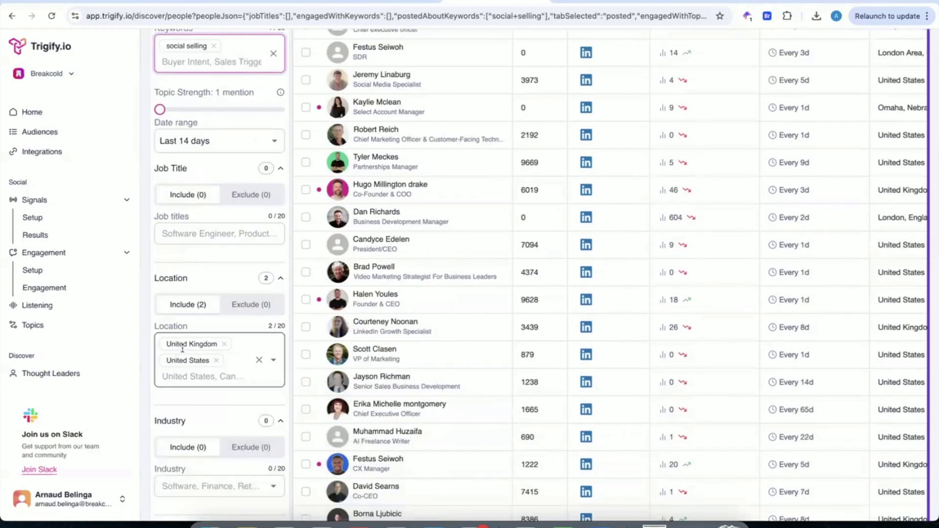
{"action": "scroll", "coordinate": [194, 375], "scroll_direction": "down", "scroll_amount": 5}
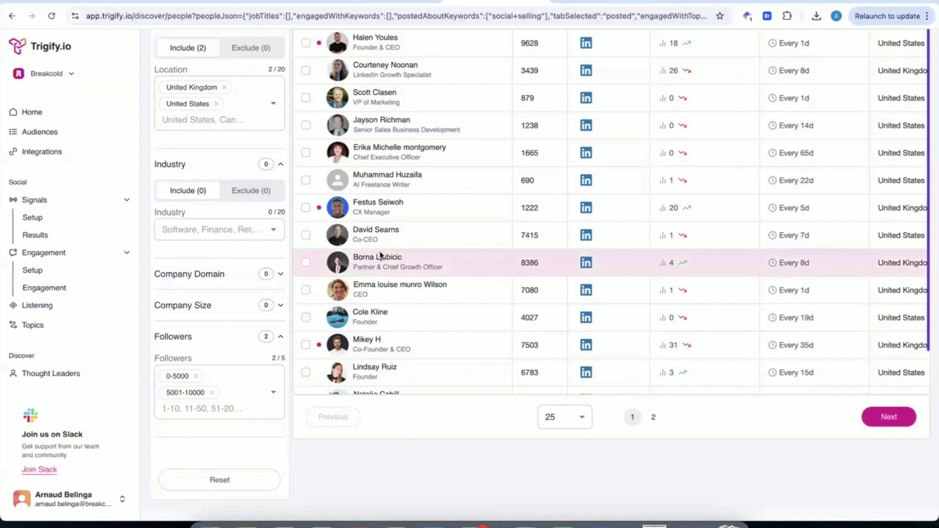
{"action": "scroll", "coordinate": [420, 251], "scroll_direction": "up", "scroll_amount": 4}
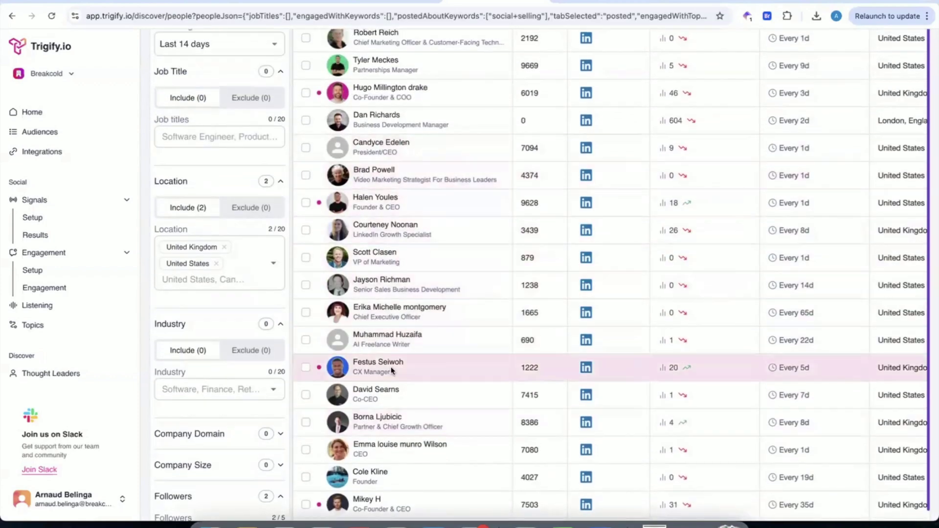
{"action": "scroll", "coordinate": [374, 332], "scroll_direction": "up", "scroll_amount": 2}
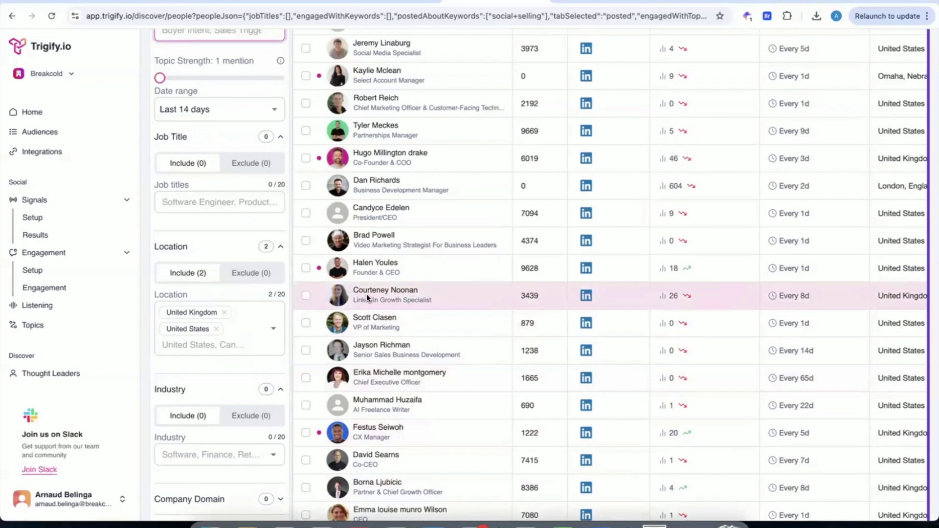
{"action": "left_click", "coordinate": [308, 296]}
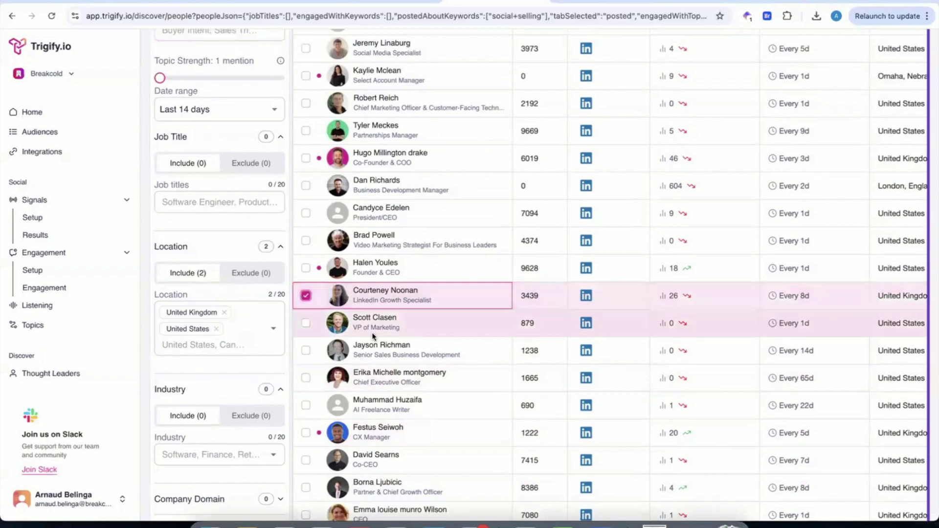
{"action": "scroll", "coordinate": [373, 337], "scroll_direction": "up", "scroll_amount": 2}
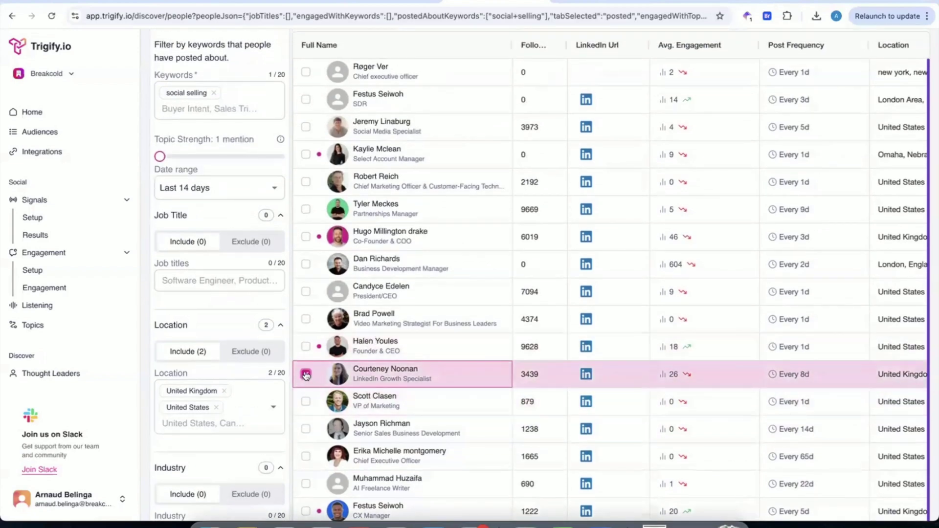
{"action": "scroll", "coordinate": [306, 375], "scroll_direction": "up", "scroll_amount": 2}
{"action": "scroll", "coordinate": [306, 375], "scroll_direction": "down", "scroll_amount": 1}
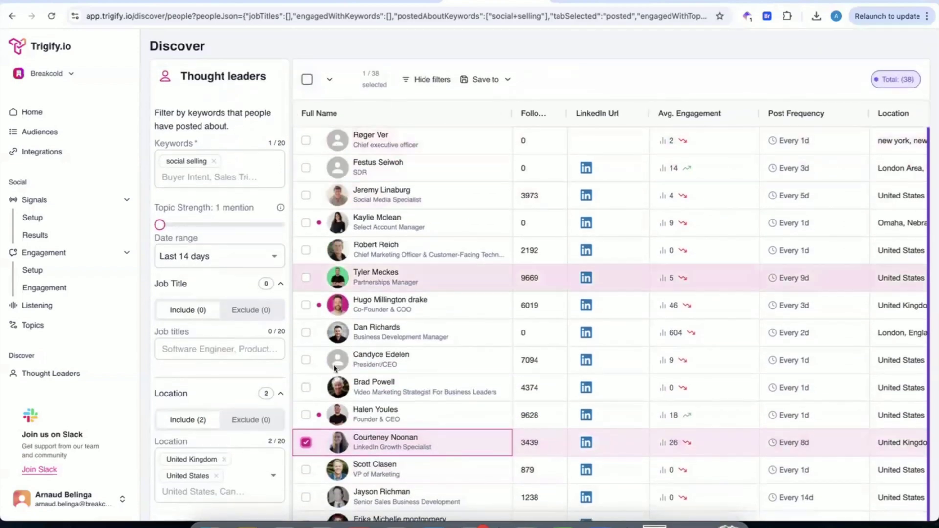
{"action": "scroll", "coordinate": [398, 300], "scroll_direction": "down", "scroll_amount": 3}
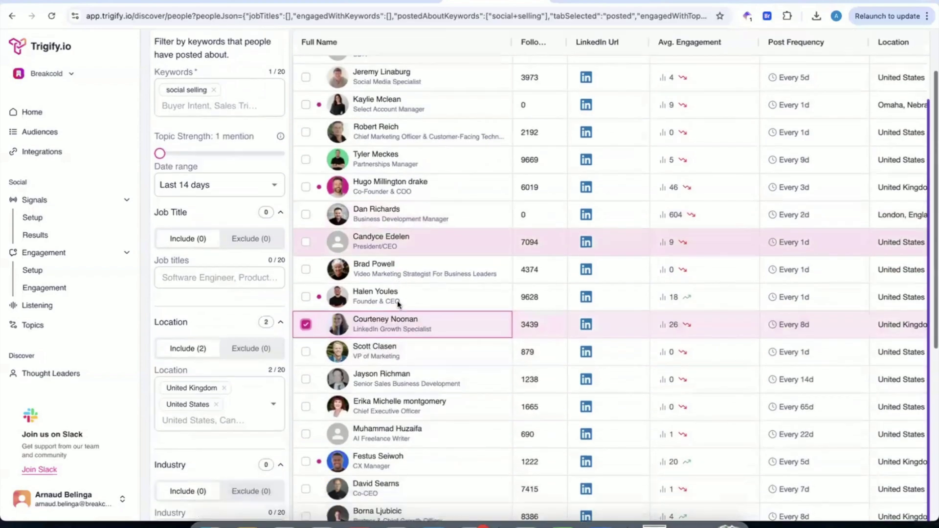
{"action": "scroll", "coordinate": [439, 134], "scroll_direction": "up", "scroll_amount": 3}
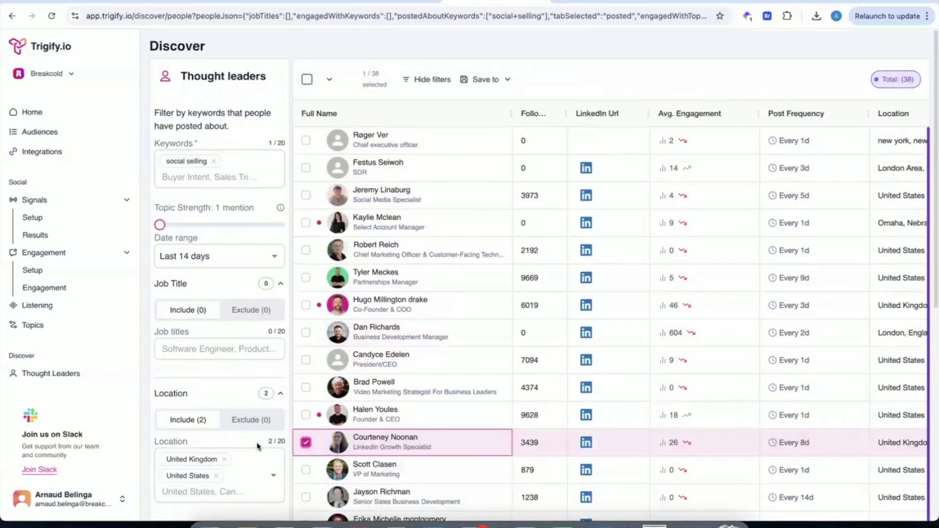
Step: Add her to the Demo Breakcold - Webinar (TL) audience, select her there, and export to Breakcold
{"action": "left_click", "coordinate": [477, 86]}
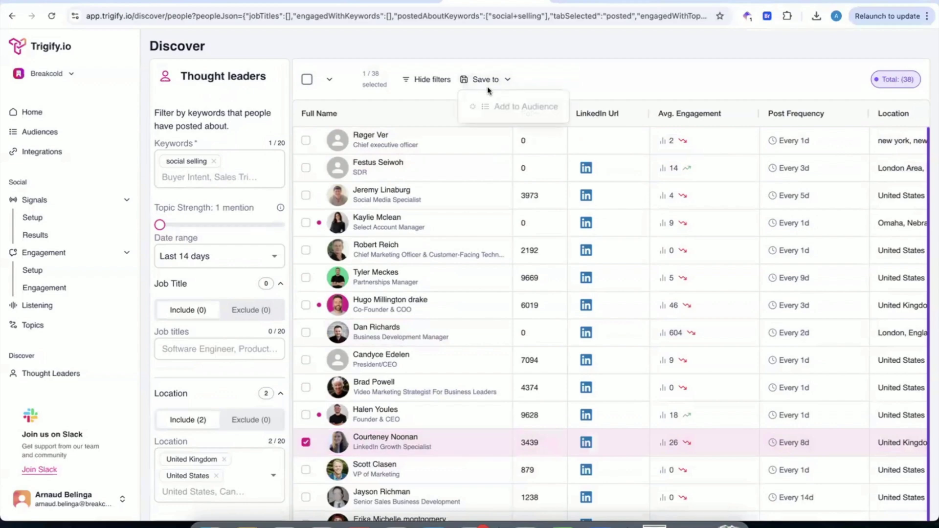
{"action": "left_click", "coordinate": [516, 67]}
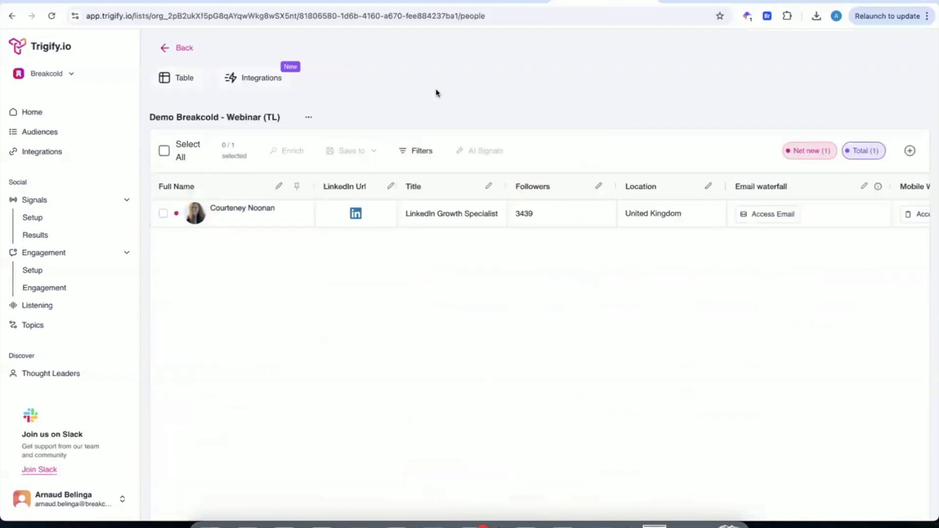
{"action": "left_click", "coordinate": [164, 151]}
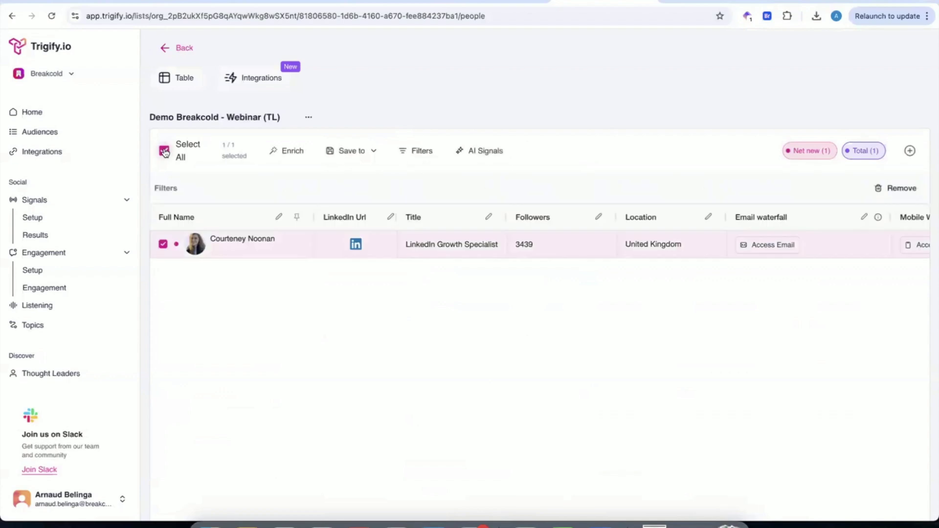
{"action": "left_click", "coordinate": [350, 151]}
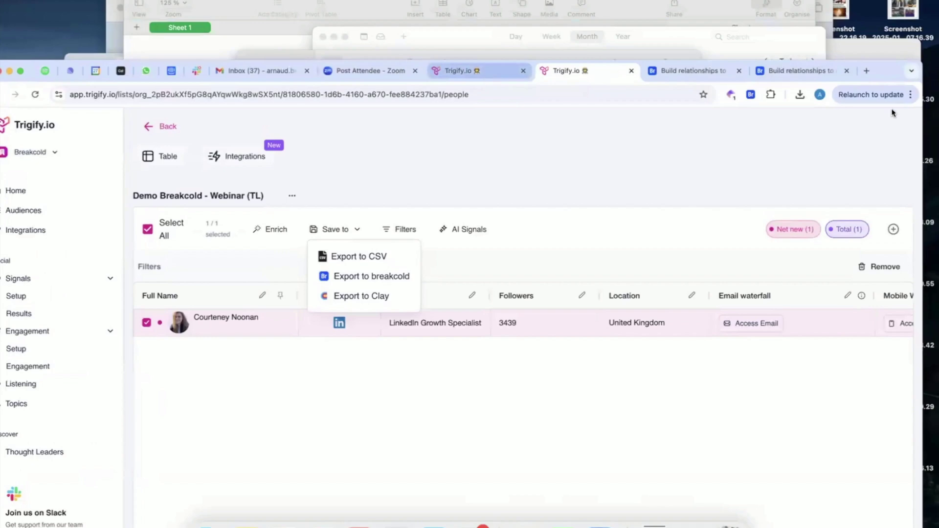
{"action": "key", "text": "super+bracketleft"}
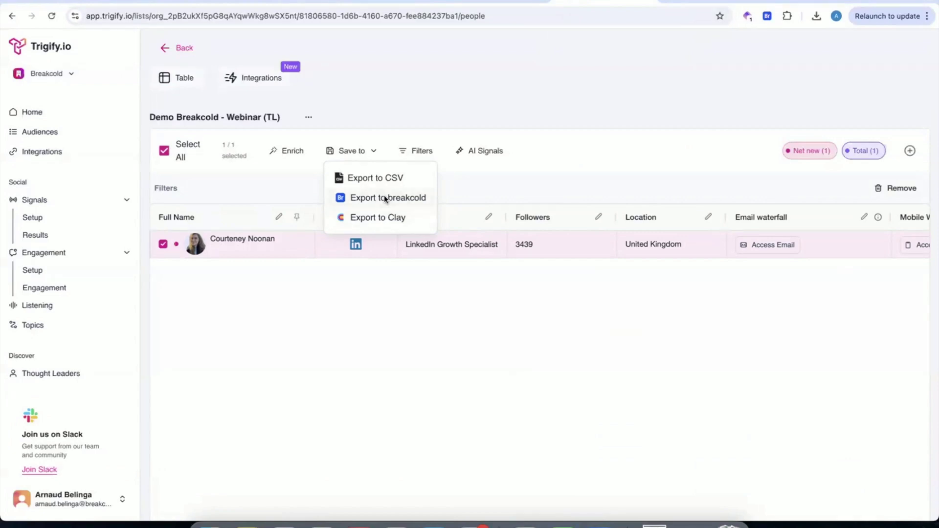
Step: Check the exported Paiger lead's page in Breakcold against the Trigify list
{"action": "left_click", "coordinate": [617, 98]}
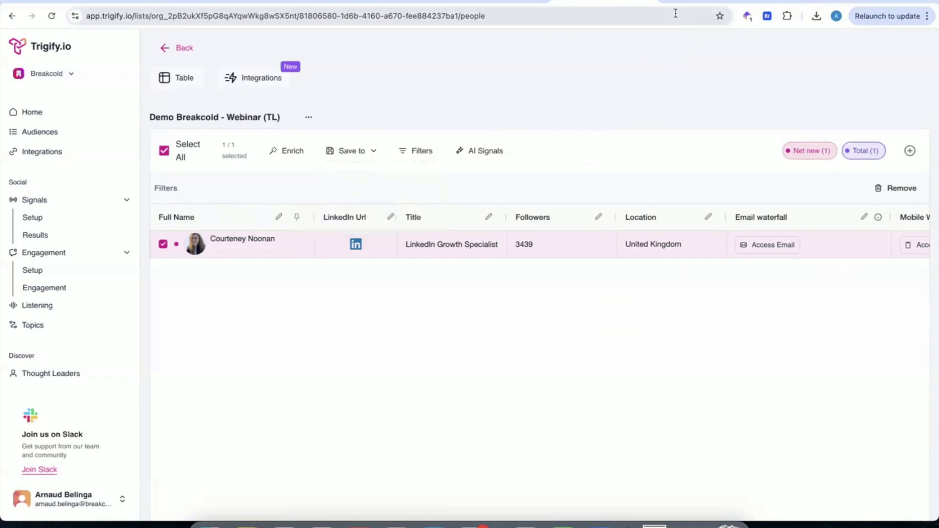
{"action": "left_click", "coordinate": [697, 2]}
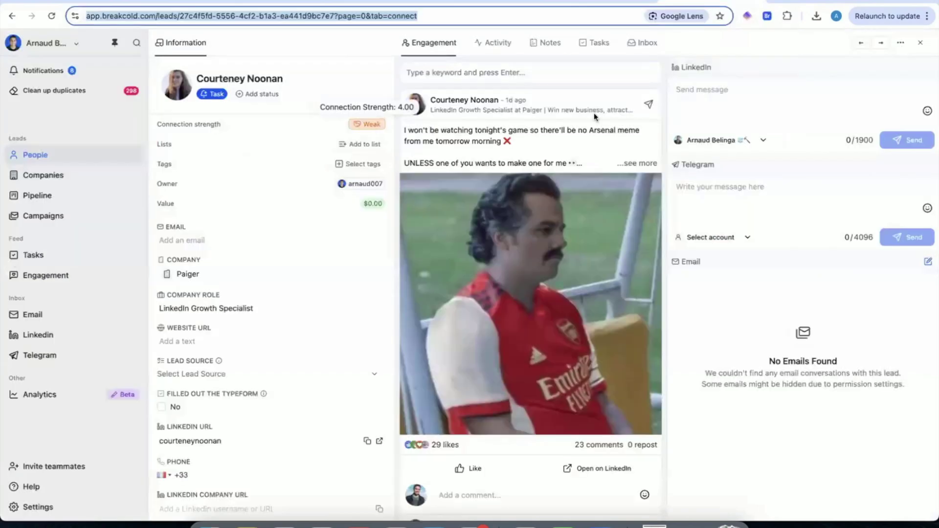
{"action": "left_click", "coordinate": [538, 154]}
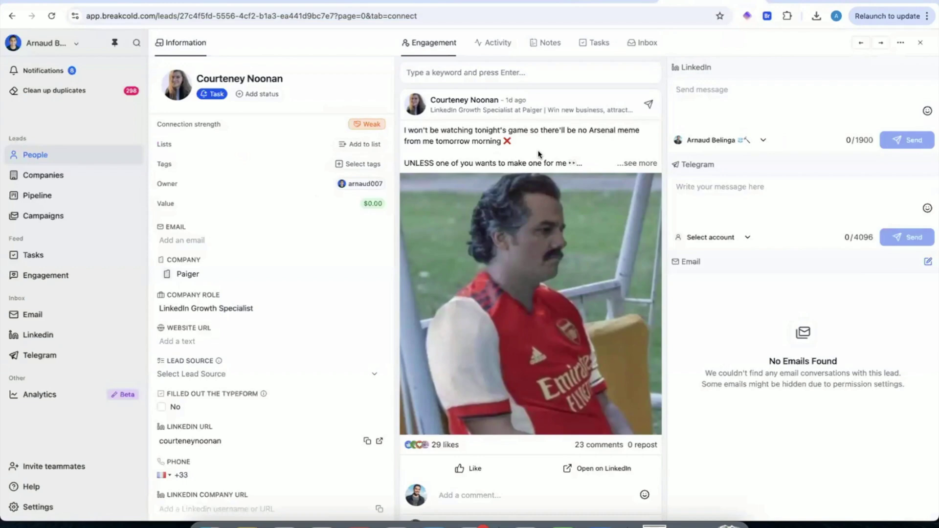
{"action": "left_click", "coordinate": [597, 2]}
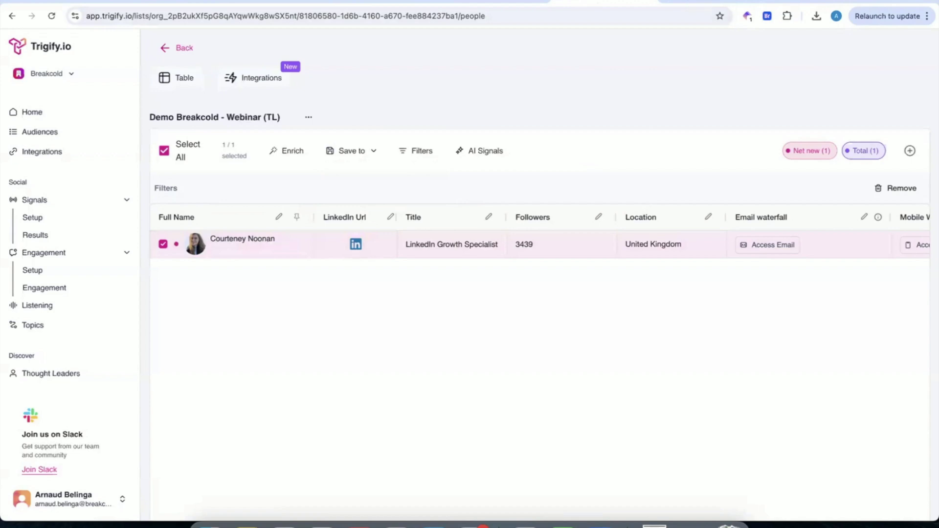
{"action": "left_click", "coordinate": [709, 2]}
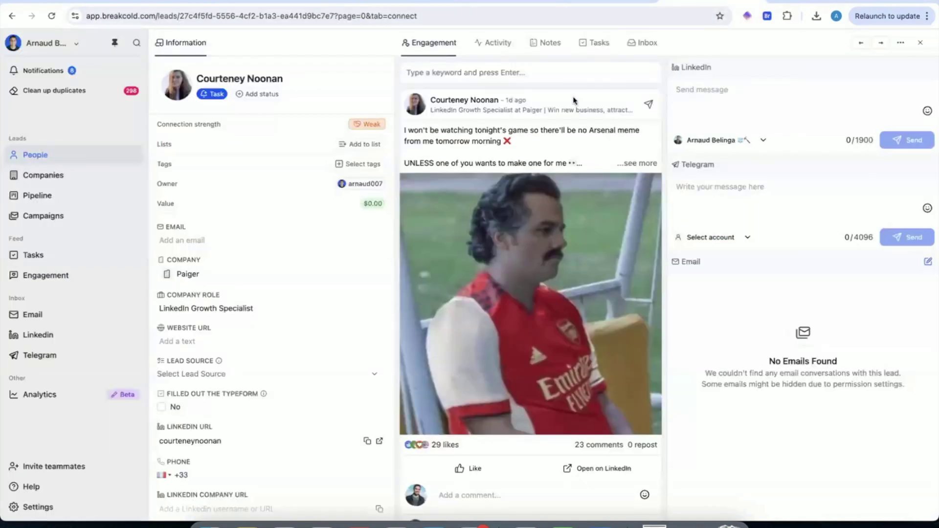
Step: Filter the lead's Breakcold post feed by the keyword 'social selling'
{"action": "left_click", "coordinate": [490, 68]}
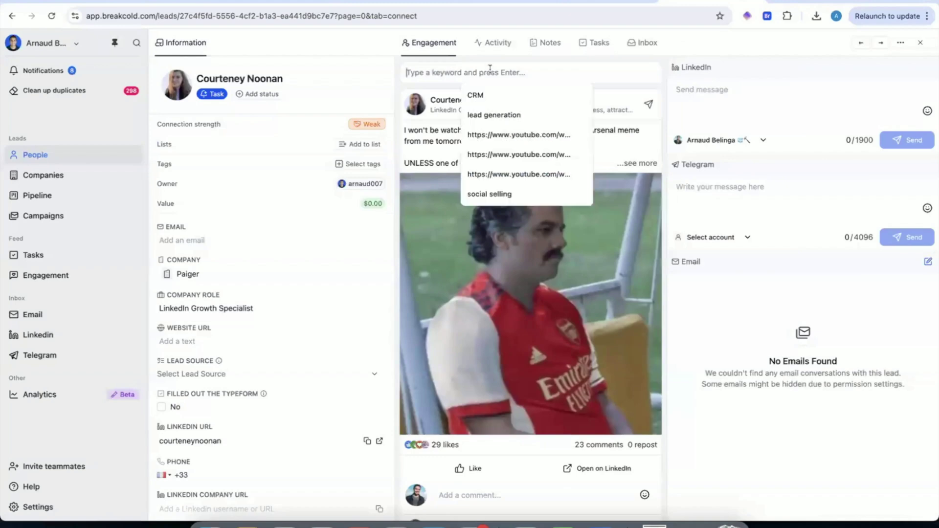
{"action": "type", "text": "social selling"}
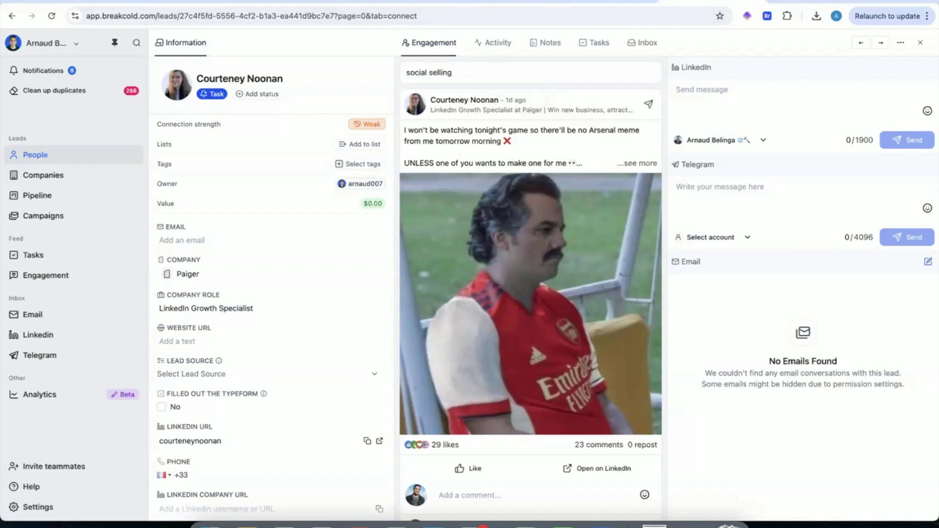
{"action": "key", "text": "Return"}
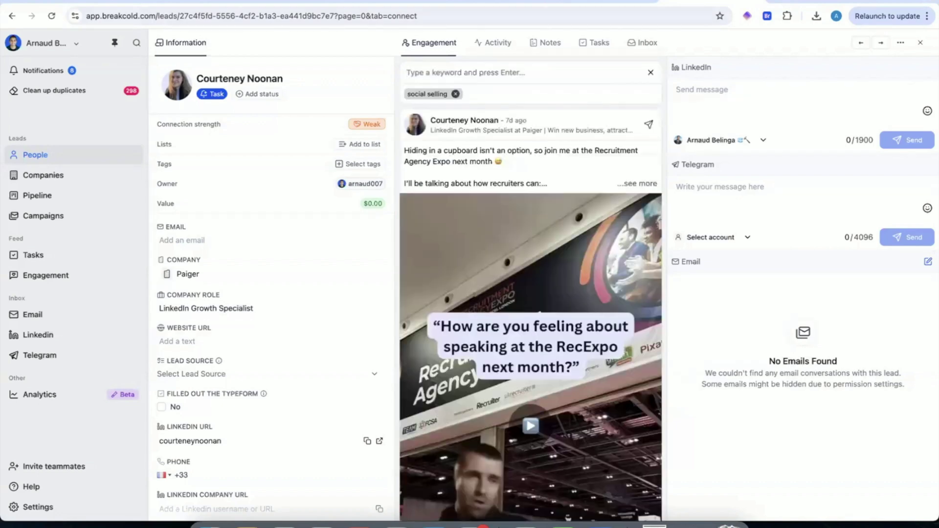
{"action": "scroll", "coordinate": [558, 171], "scroll_direction": "down", "scroll_amount": 1}
{"action": "scroll", "coordinate": [604, 171], "scroll_direction": "up", "scroll_amount": 1}
{"action": "scroll", "coordinate": [615, 178], "scroll_direction": "down", "scroll_amount": 10}
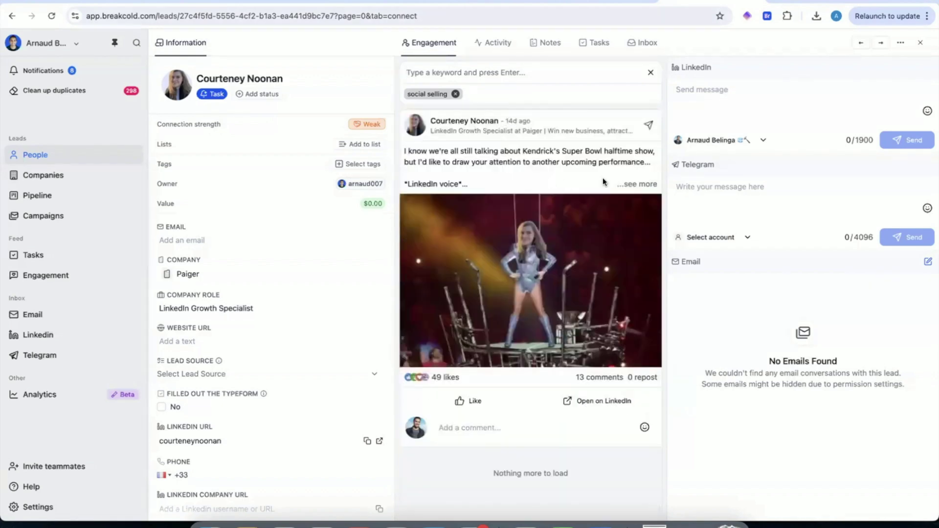
{"action": "scroll", "coordinate": [603, 182], "scroll_direction": "up", "scroll_amount": 10}
Step: Expand and like her Recruitment Expo post, clearing the stray comment text
{"action": "left_click", "coordinate": [636, 184]}
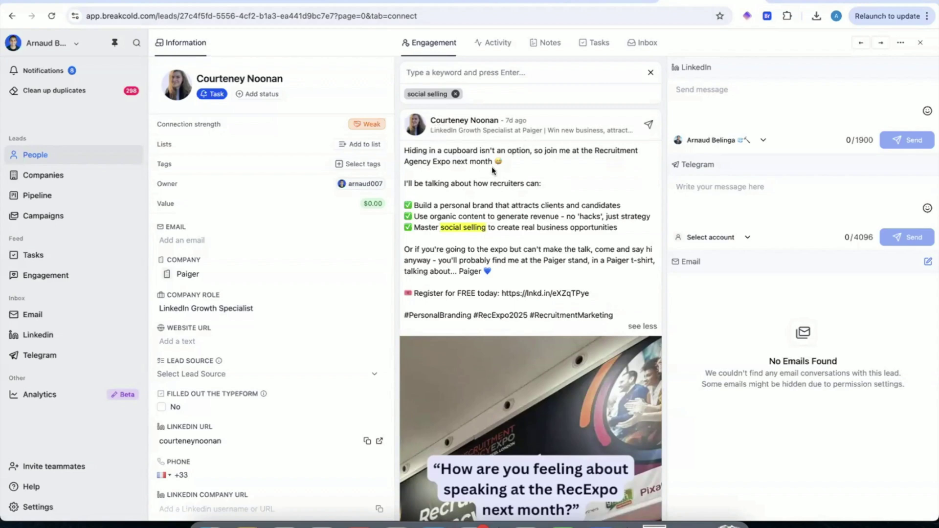
{"action": "scroll", "coordinate": [492, 169], "scroll_direction": "down", "scroll_amount": 2}
{"action": "scroll", "coordinate": [492, 169], "scroll_direction": "up", "scroll_amount": 2}
{"action": "scroll", "coordinate": [572, 194], "scroll_direction": "down", "scroll_amount": 9}
{"action": "scroll", "coordinate": [571, 193], "scroll_direction": "down", "scroll_amount": 4}
{"action": "scroll", "coordinate": [489, 342], "scroll_direction": "up", "scroll_amount": 3}
{"action": "left_click", "coordinate": [458, 429]}
{"action": "type", "text": "dsfsdf"}
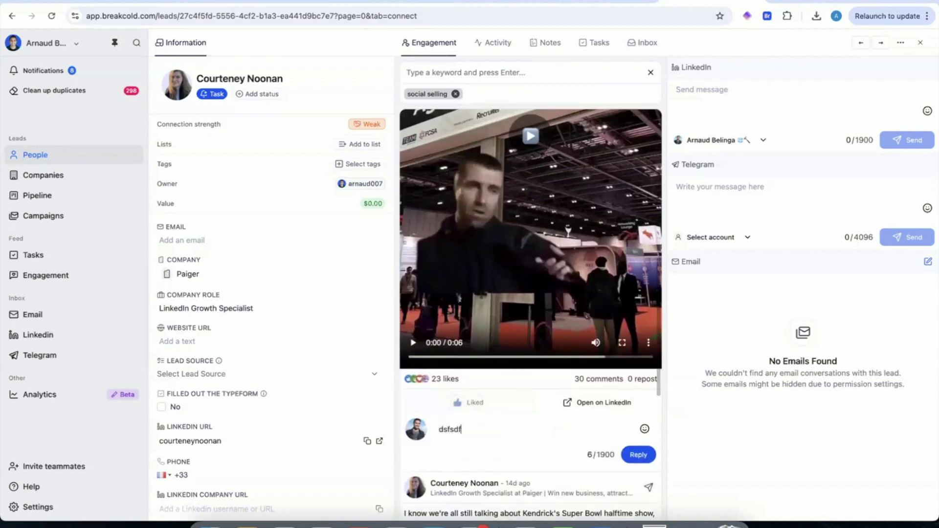
{"action": "key", "text": "BackSpace"}
{"action": "key", "text": "BackSpace"}
{"action": "key", "text": "BackSpace"}
{"action": "key", "text": "BackSpace"}
{"action": "key", "text": "BackSpace"}
{"action": "key", "text": "BackSpace"}
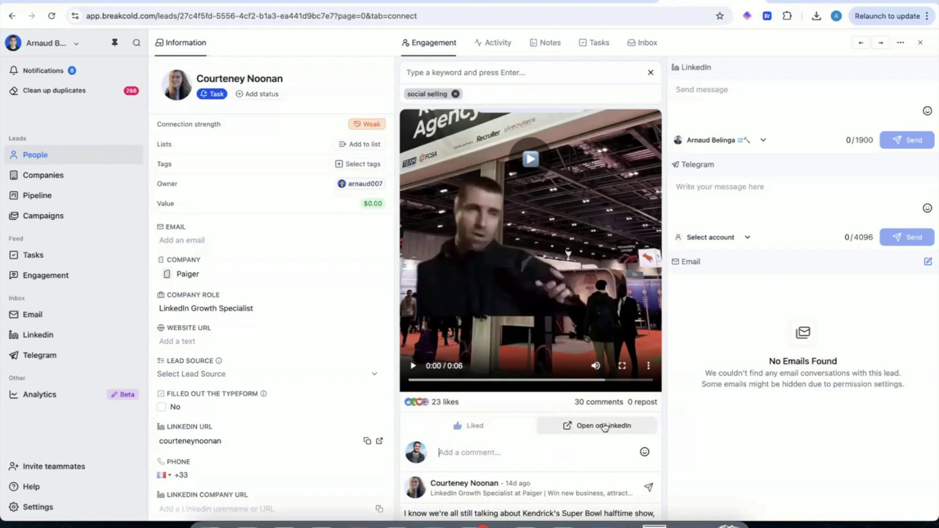
Step: Give the lead the Engaged status from the status dropdown beside her name
{"action": "left_click", "coordinate": [258, 93]}
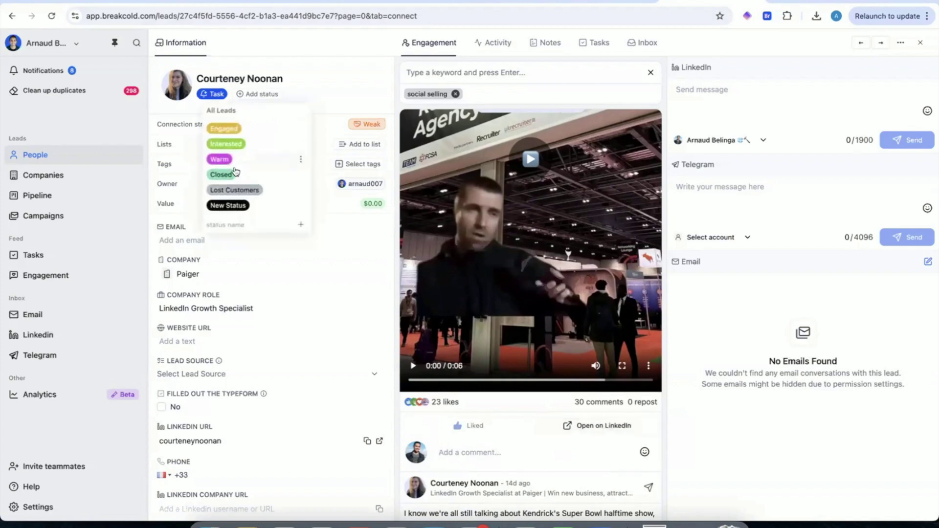
{"action": "left_click", "coordinate": [232, 129]}
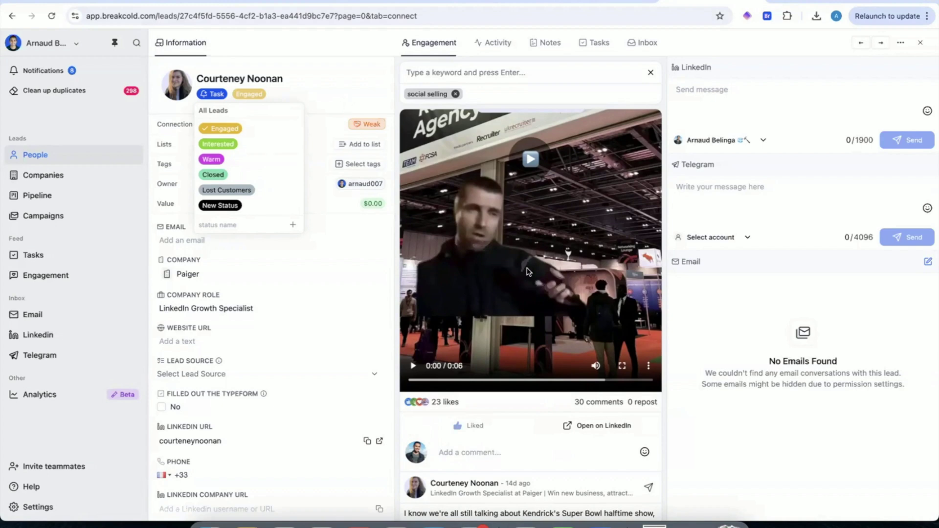
{"action": "left_click", "coordinate": [607, 430]}
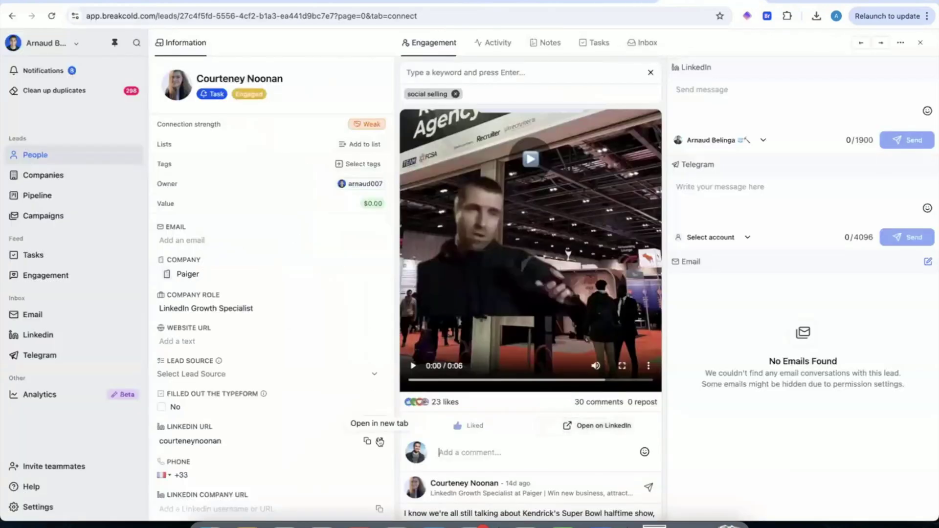
Step: View the lead's LinkedIn profile and its More actions, then return to her Breakcold page
{"action": "left_click", "coordinate": [379, 440]}
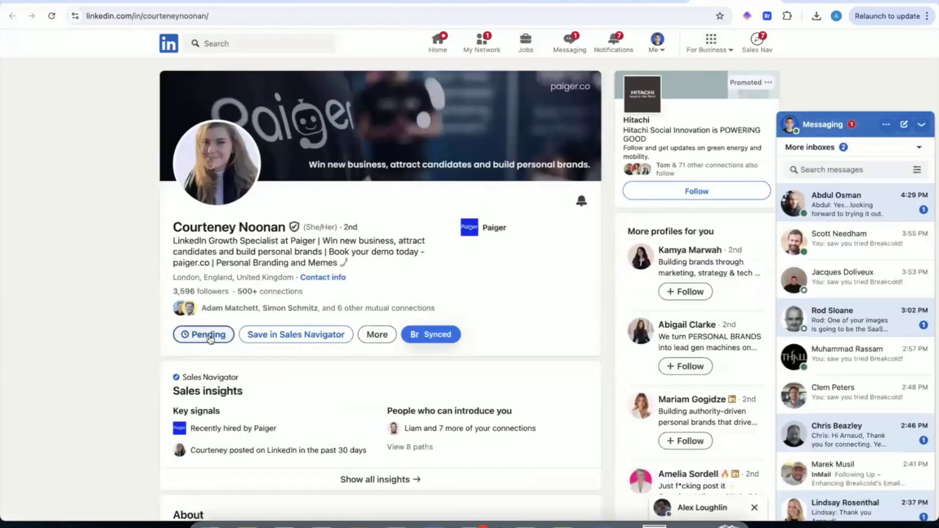
{"action": "left_click", "coordinate": [383, 335]}
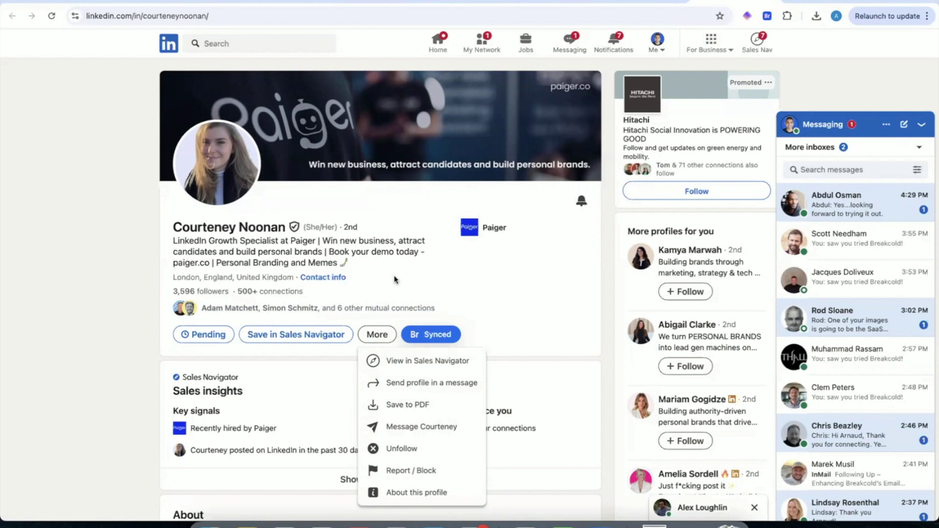
{"action": "left_click", "coordinate": [631, 2]}
{"action": "scroll", "coordinate": [518, 206], "scroll_direction": "up", "scroll_amount": 3}
{"action": "scroll", "coordinate": [518, 207], "scroll_direction": "up", "scroll_amount": 4}
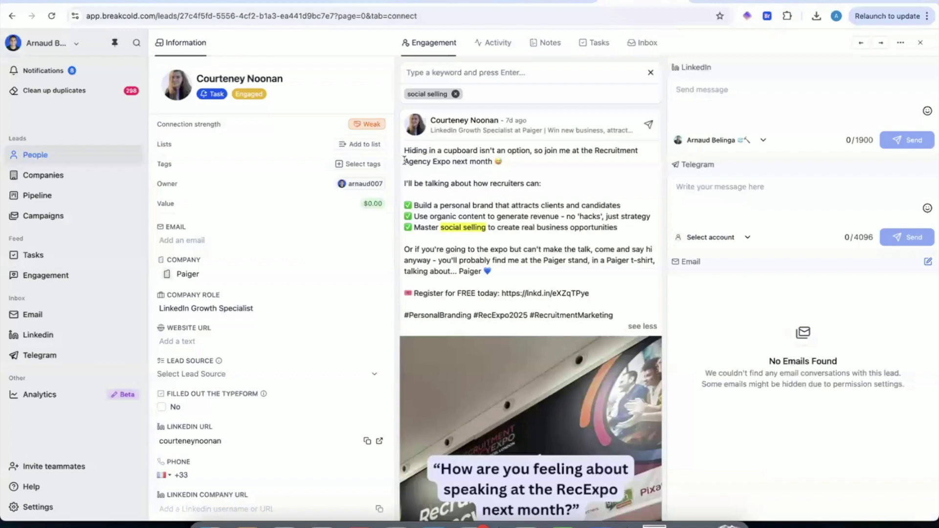
Step: Highlight the expo name, play and pause the post video, then go to Breakcold Tasks
{"action": "left_click_drag", "start_coordinate": [404, 161], "coordinate": [452, 161]}
{"action": "scroll", "coordinate": [580, 210], "scroll_direction": "down", "scroll_amount": 5}
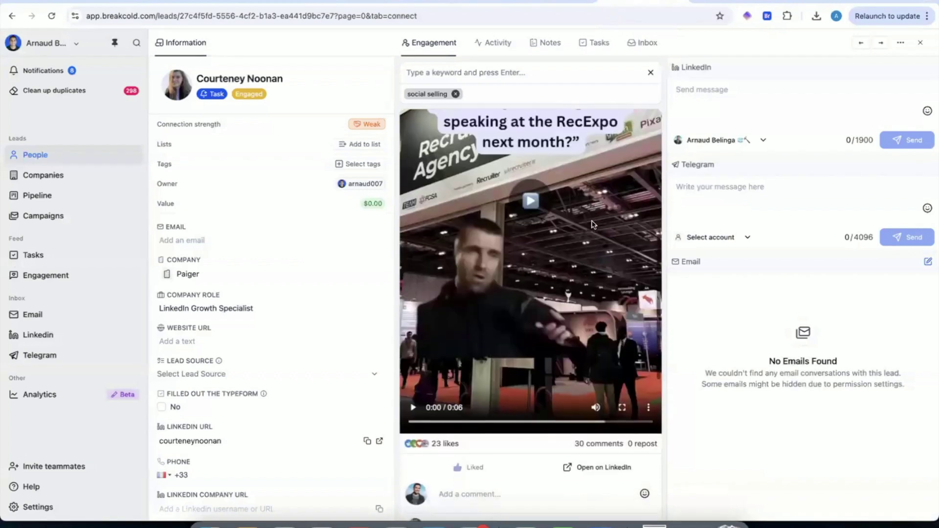
{"action": "left_click", "coordinate": [532, 201]}
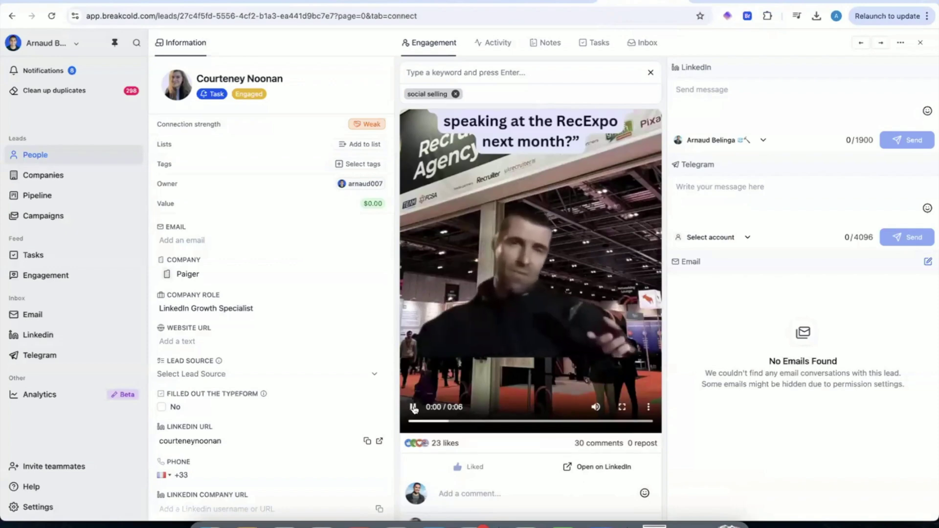
{"action": "left_click", "coordinate": [414, 407]}
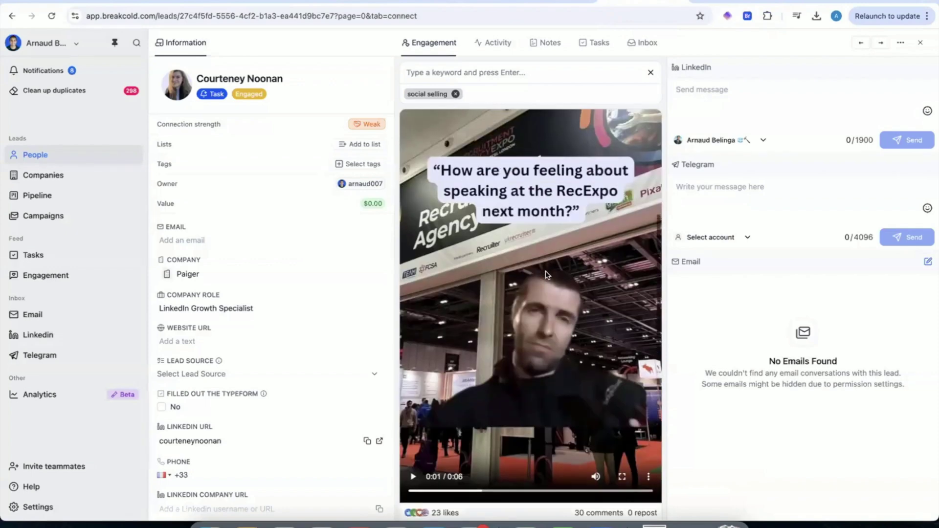
{"action": "scroll", "coordinate": [545, 271], "scroll_direction": "down", "scroll_amount": 1}
{"action": "scroll", "coordinate": [558, 217], "scroll_direction": "up", "scroll_amount": 2}
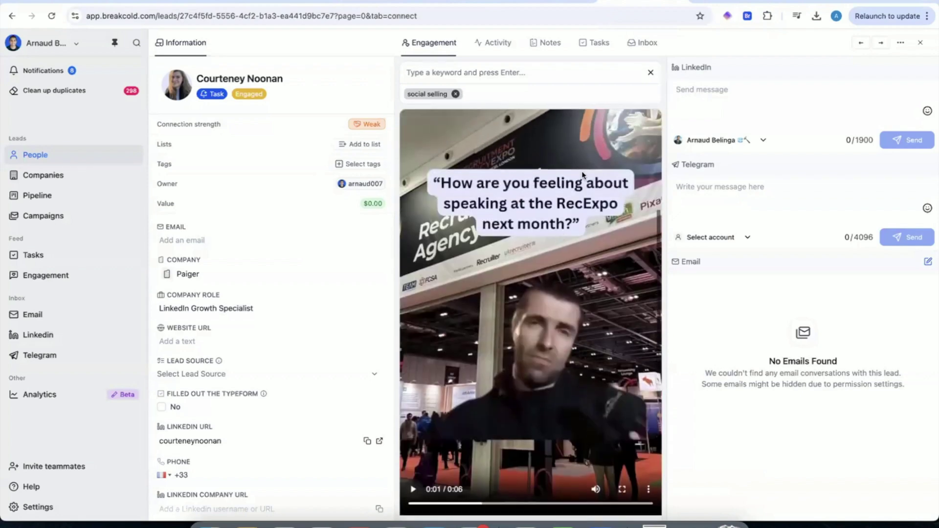
{"action": "left_click", "coordinate": [813, 1]}
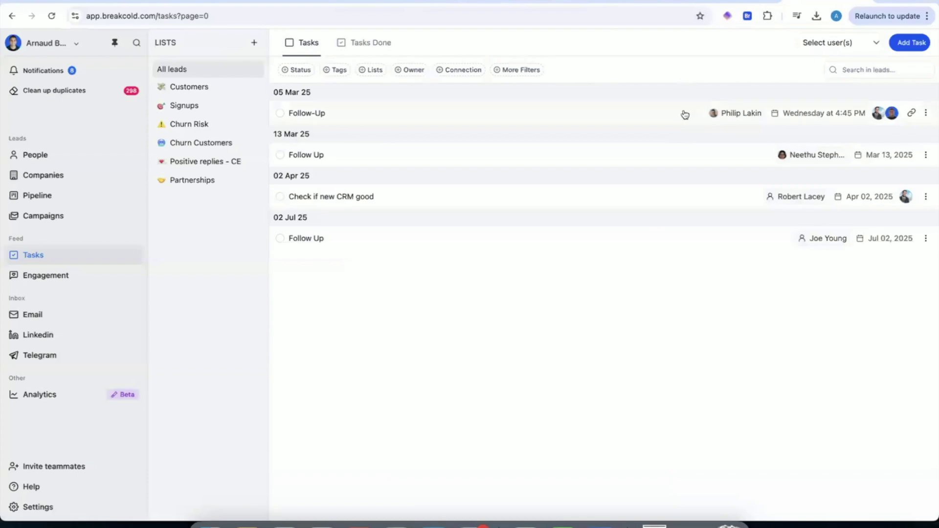
Step: Open the follow-up task's linked LinkedIn conversation and show the contact's recent posts beside the chat
{"action": "mouse_move", "coordinate": [912, 114]}
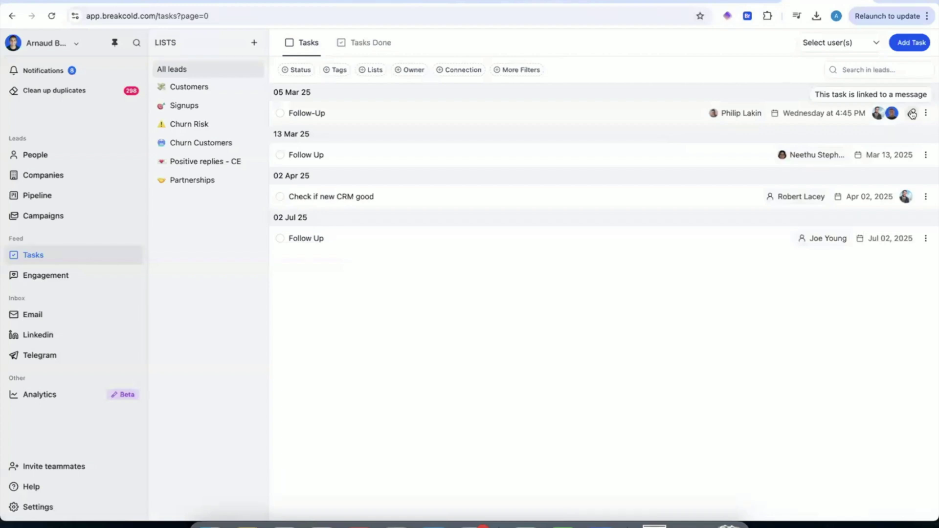
{"action": "left_click", "coordinate": [911, 114]}
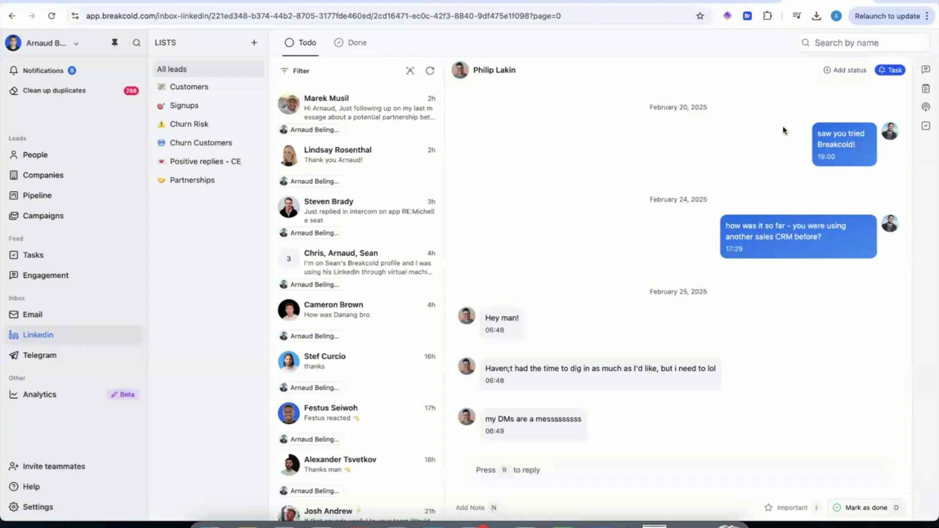
{"action": "left_click_drag", "start_coordinate": [820, 132], "coordinate": [875, 155]}
{"action": "left_click", "coordinate": [875, 156]}
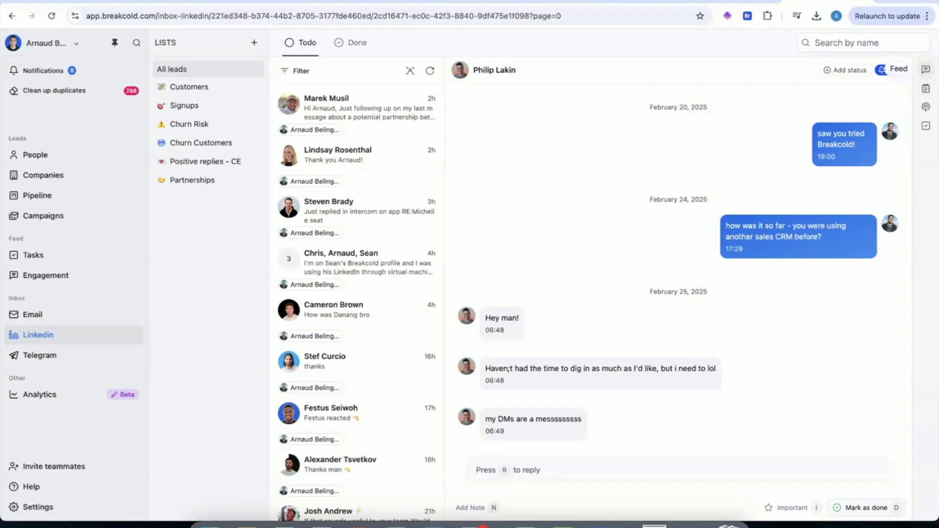
{"action": "left_click", "coordinate": [926, 69]}
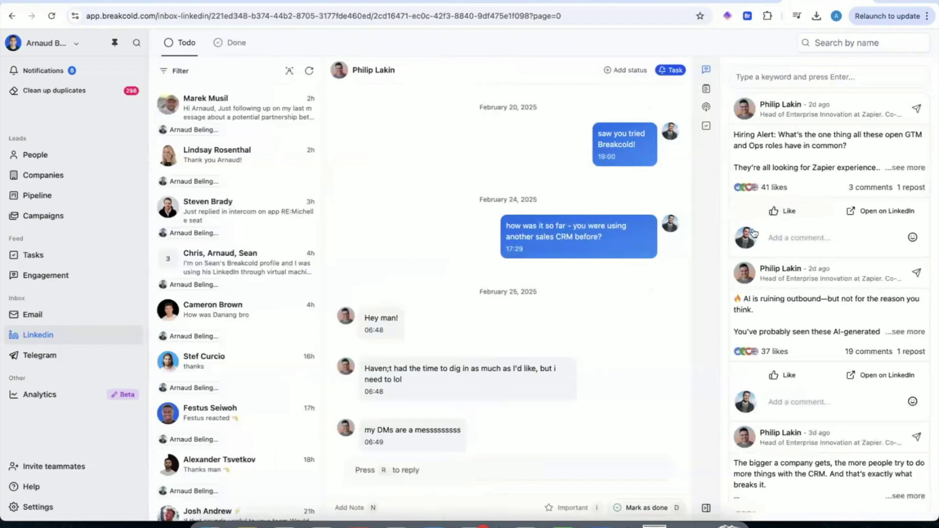
Step: Filter the contact's LinkedIn posts by the keyword 'outbound' and review the matching posts and chat
{"action": "scroll", "coordinate": [808, 174], "scroll_direction": "down", "scroll_amount": 3}
{"action": "scroll", "coordinate": [809, 176], "scroll_direction": "down", "scroll_amount": 10}
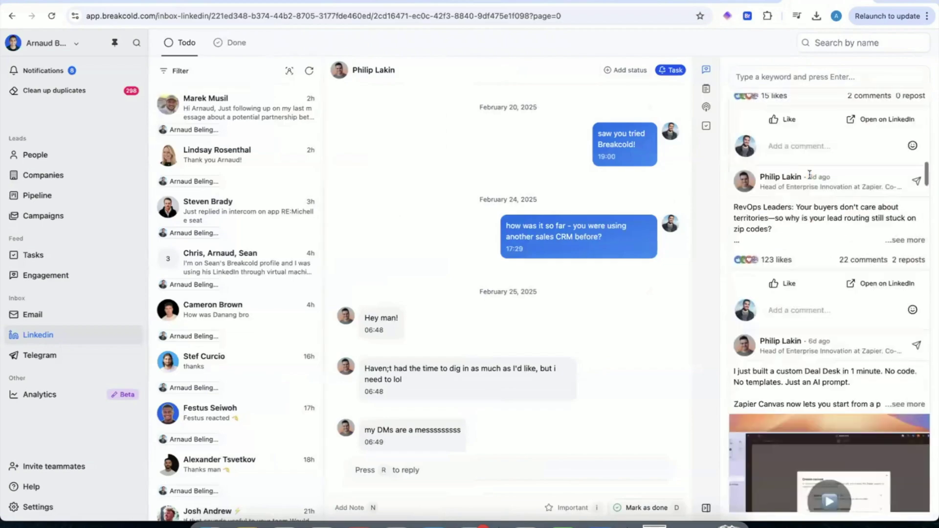
{"action": "scroll", "coordinate": [809, 171], "scroll_direction": "up", "scroll_amount": 15}
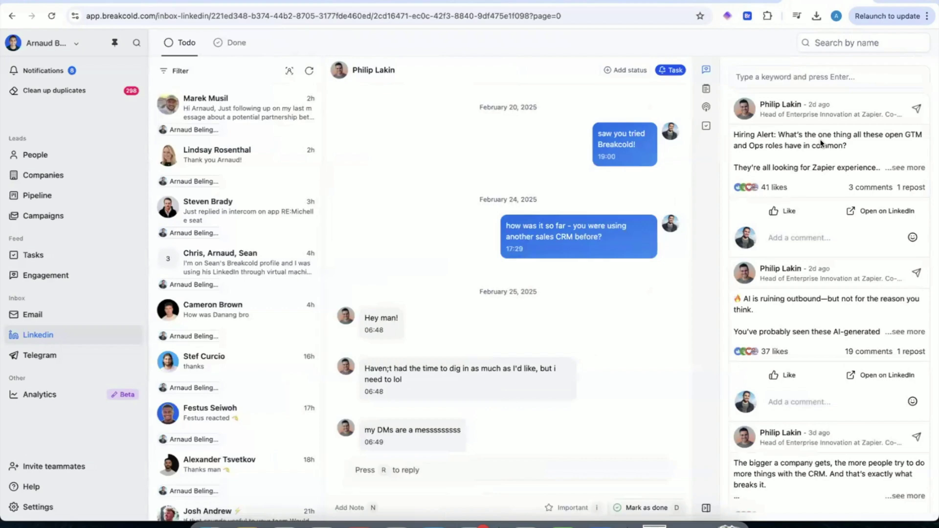
{"action": "left_click", "coordinate": [792, 71]}
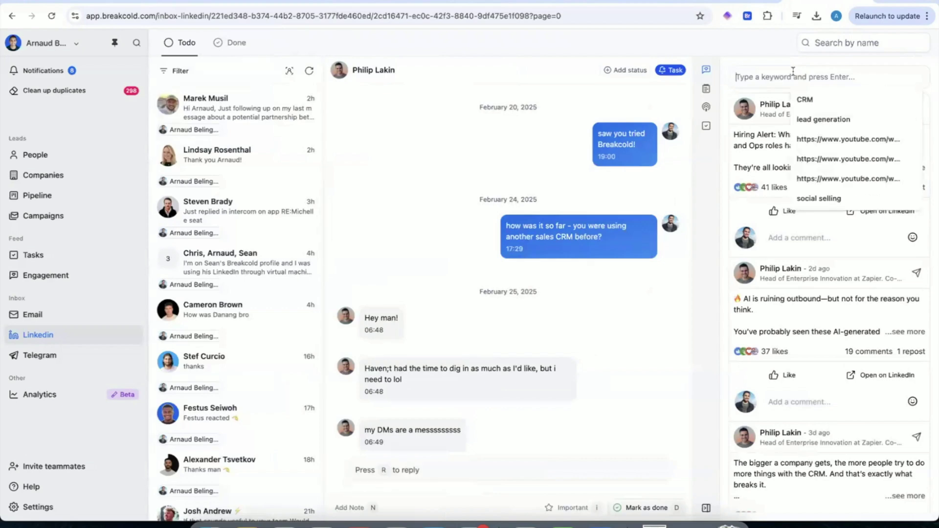
{"action": "type", "text": "outbou"}
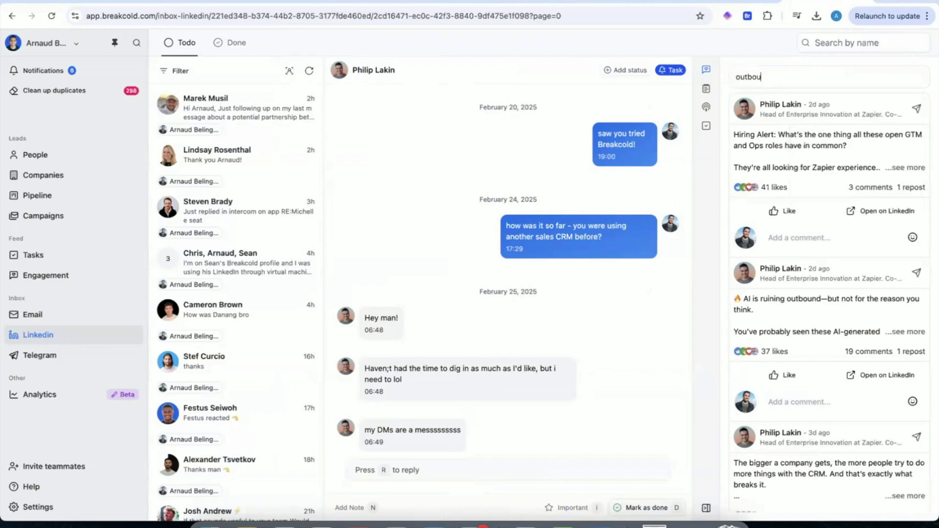
{"action": "type", "text": "nd"}
{"action": "key", "text": "Return"}
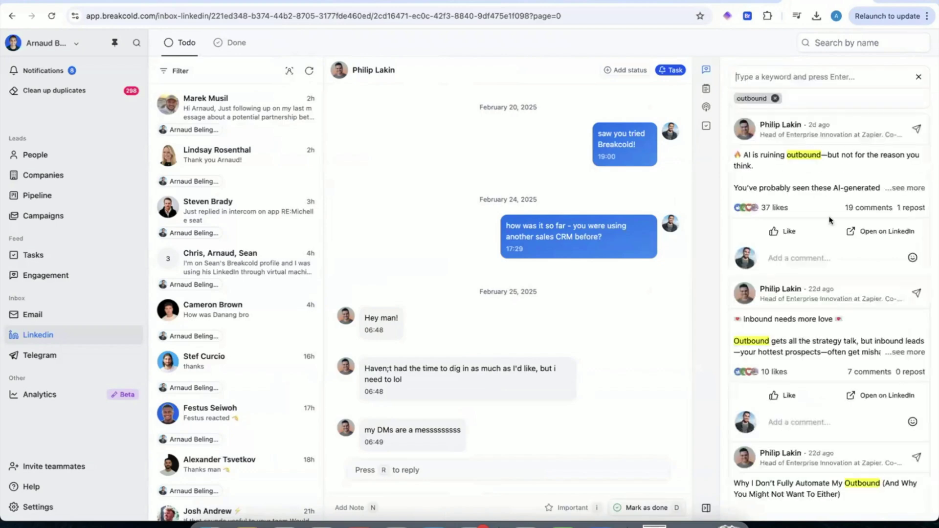
{"action": "scroll", "coordinate": [829, 220], "scroll_direction": "down", "scroll_amount": 4}
{"action": "scroll", "coordinate": [829, 220], "scroll_direction": "up", "scroll_amount": 4}
{"action": "left_click_drag", "start_coordinate": [506, 226], "coordinate": [613, 236]}
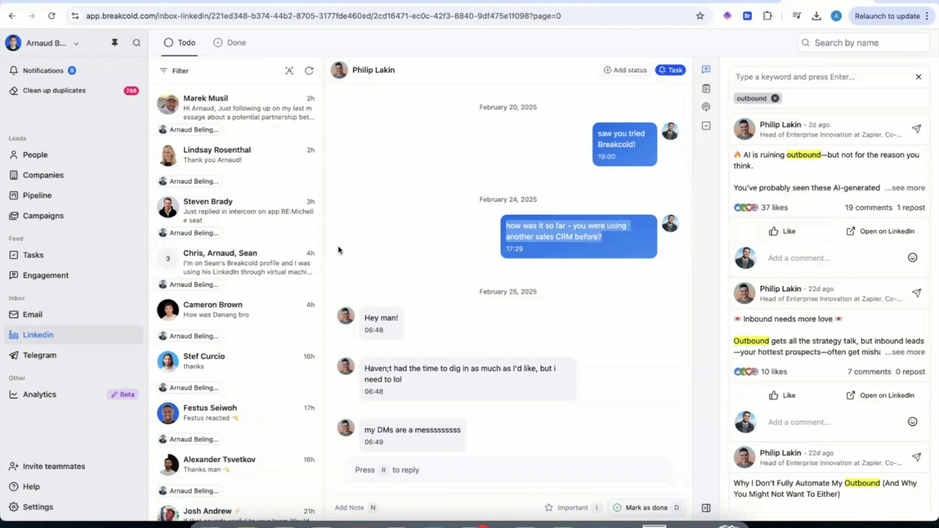
{"action": "left_click", "coordinate": [602, 235]}
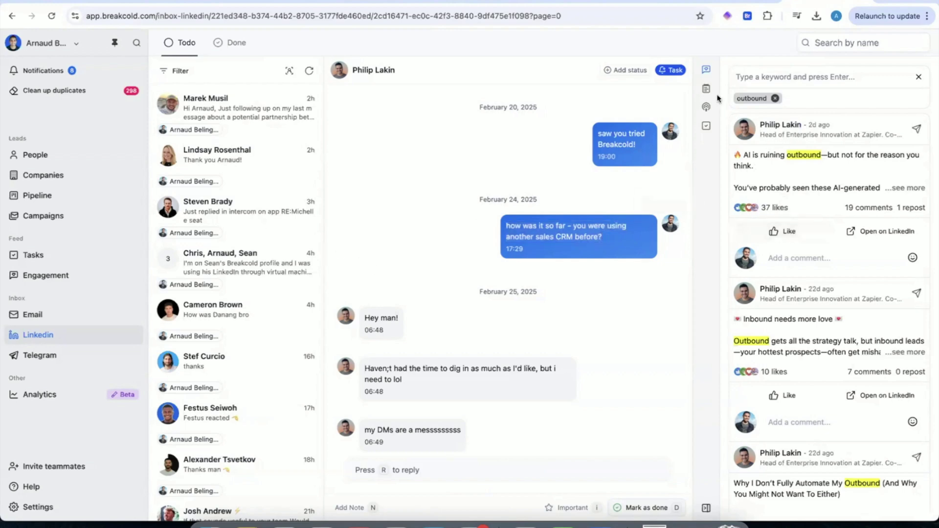
Step: Close the posts panel, then start a new task for the contact and cancel it
{"action": "left_click", "coordinate": [706, 74]}
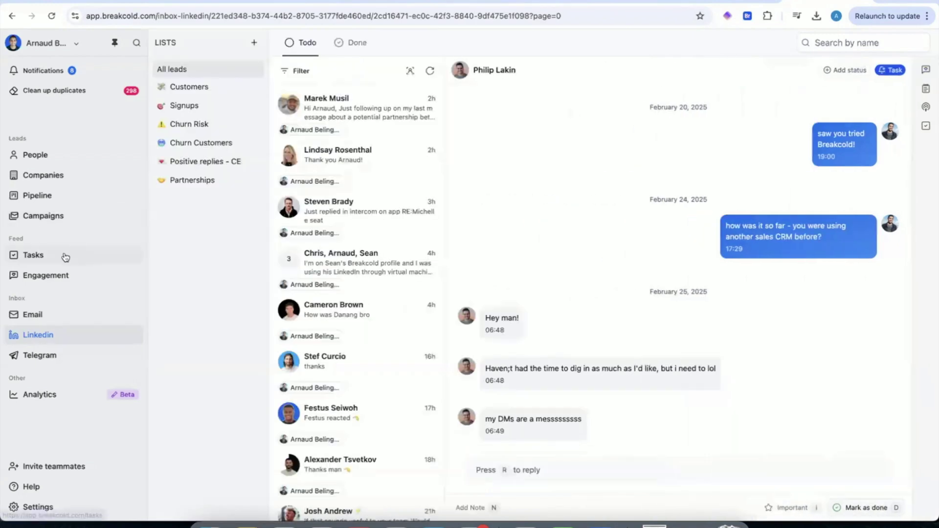
{"action": "left_click", "coordinate": [891, 70]}
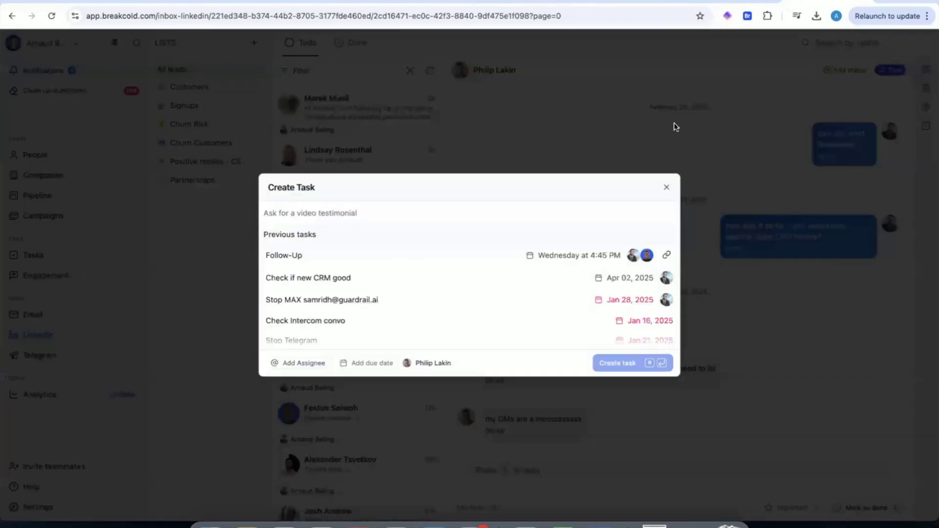
{"action": "left_click", "coordinate": [675, 127]}
Step: Reopen the follow-up task's conversation from Tasks, start a reply, and briefly toggle the posts panel
{"action": "left_click", "coordinate": [52, 256]}
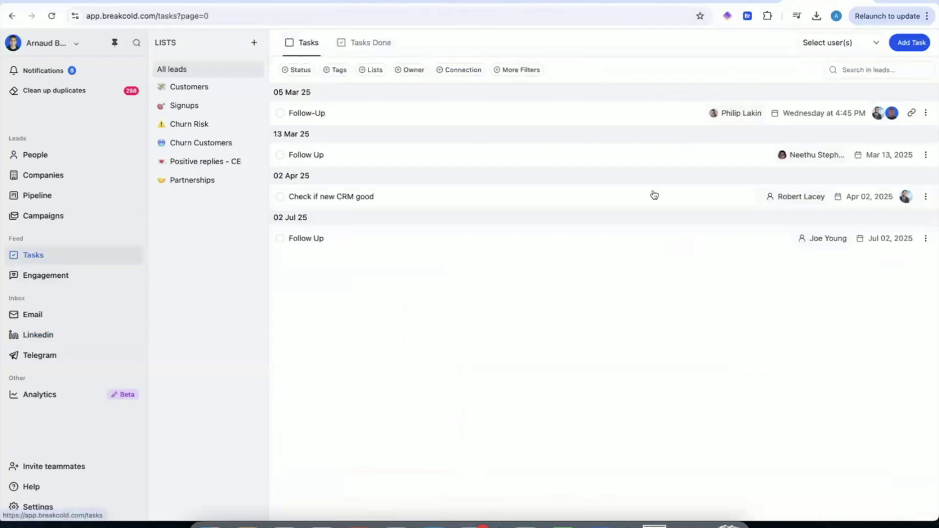
{"action": "left_click", "coordinate": [911, 112]}
{"action": "key", "text": "r"}
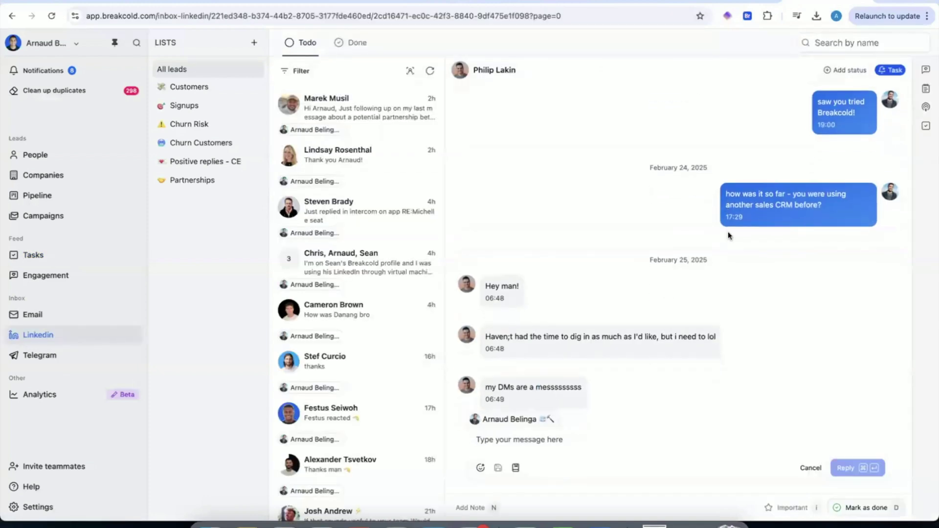
{"action": "left_click", "coordinate": [924, 71]}
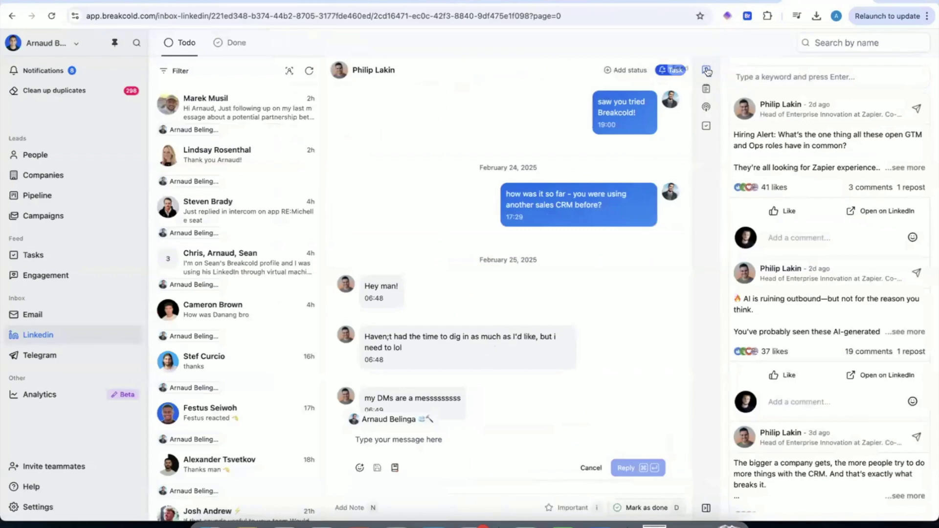
{"action": "left_click", "coordinate": [709, 72]}
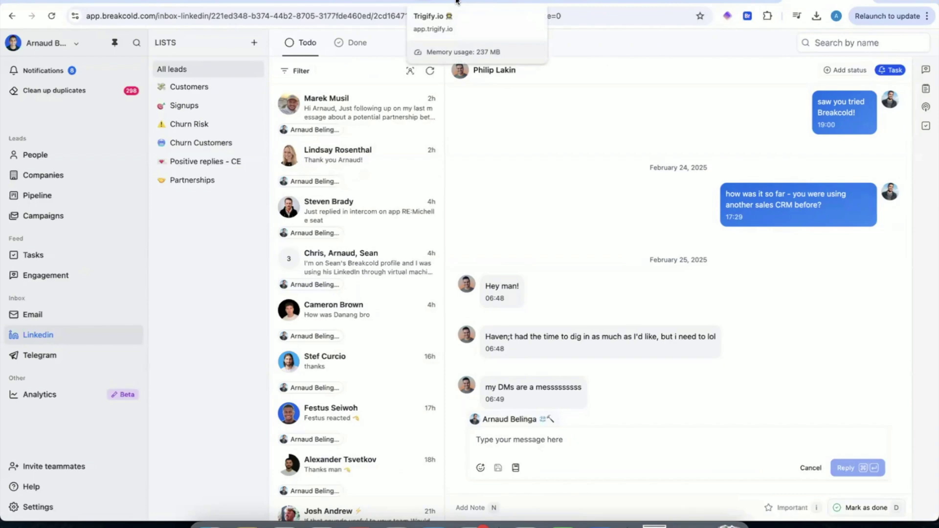
Step: Switch back to Trigify.io's Discover results of 38 social selling thought leaders
{"action": "left_click", "coordinate": [456, 1]}
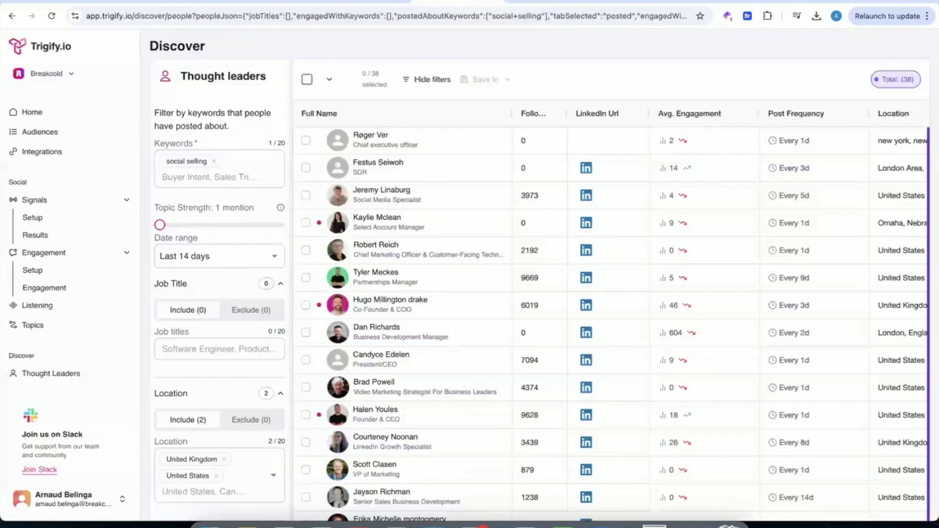